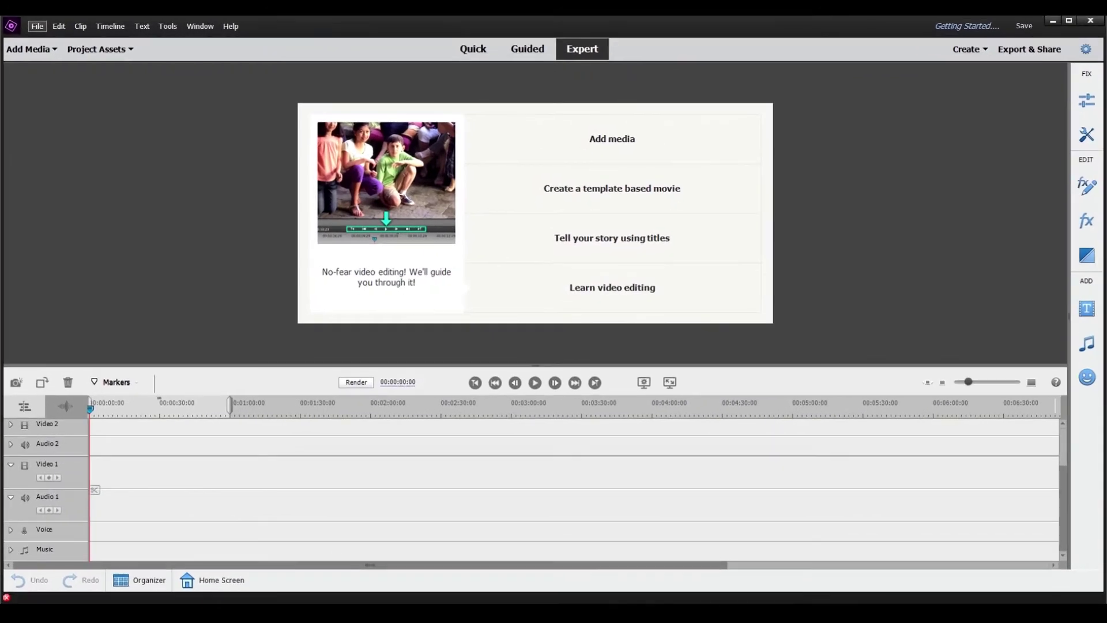
Start the Trim and split clips guided edit, add Washington DC.mp4 to the project and place it on the Video 1 track.
{"action": "left_click", "coordinate": [523, 51]}
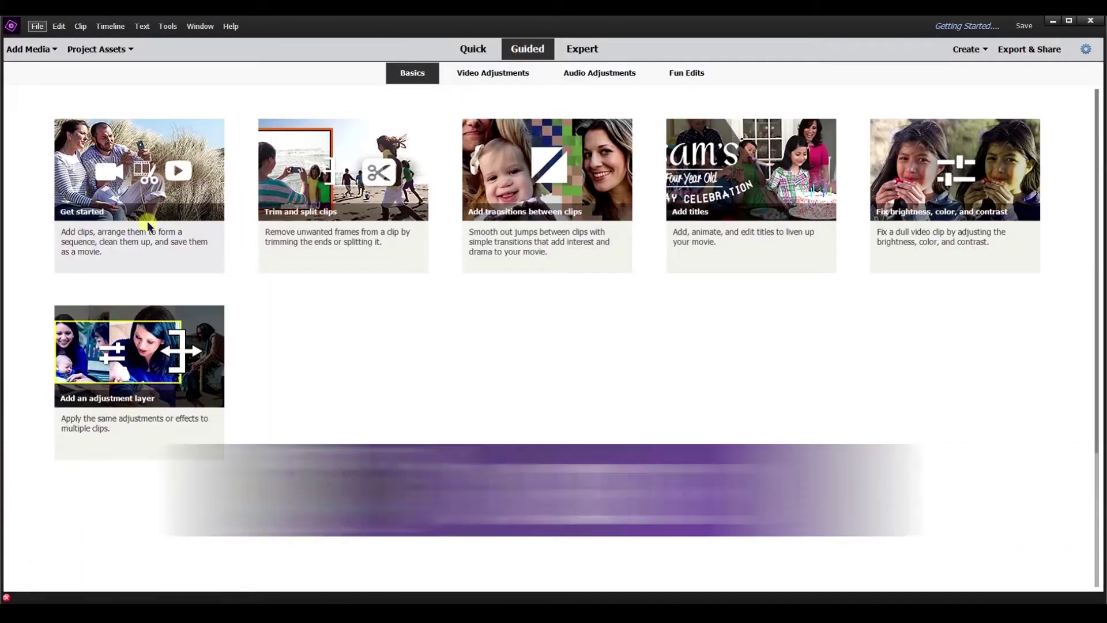
{"action": "left_click", "coordinate": [303, 219]}
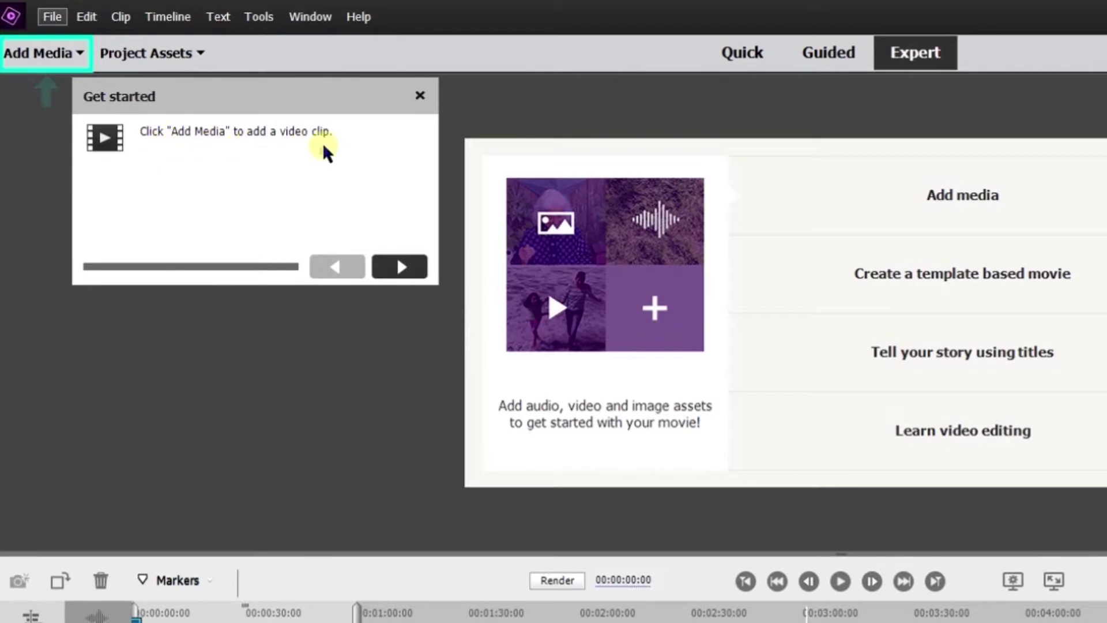
{"action": "left_click", "coordinate": [41, 53]}
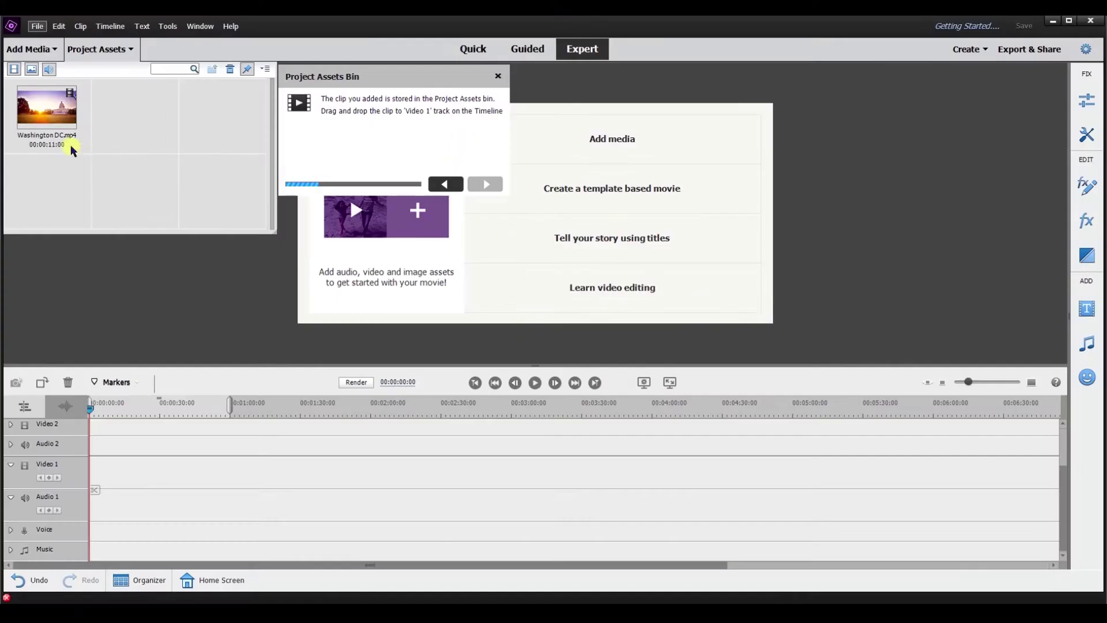
{"action": "left_click_drag", "start_coordinate": [52, 131], "coordinate": [96, 488]}
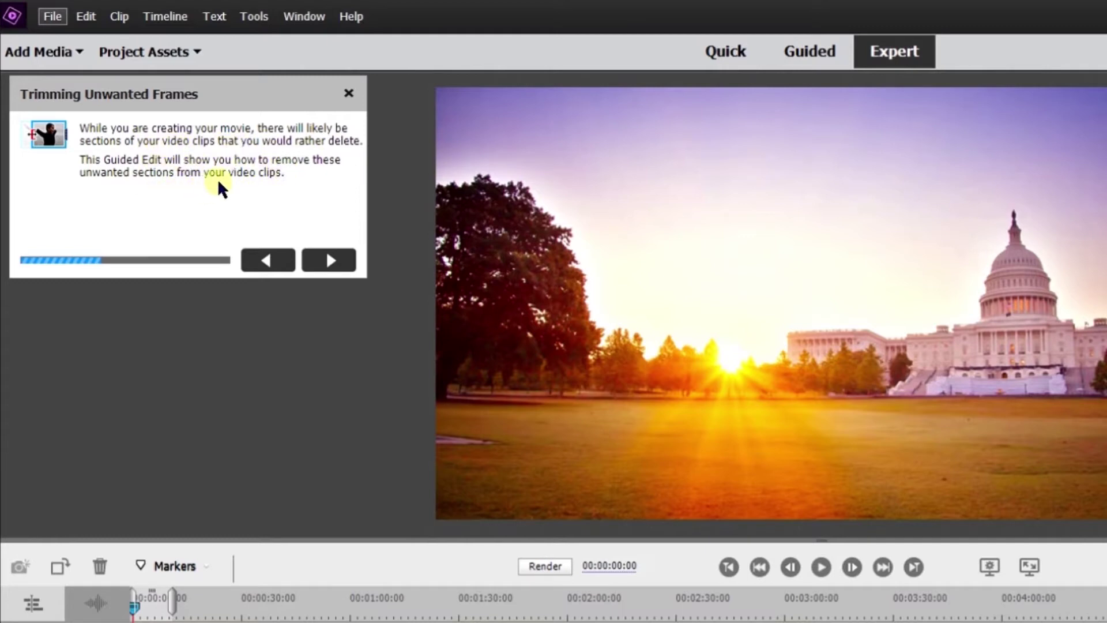
Continue the guided edit and trim about 2 seconds off the beginning of the Washington DC clip.
{"action": "left_click", "coordinate": [327, 259]}
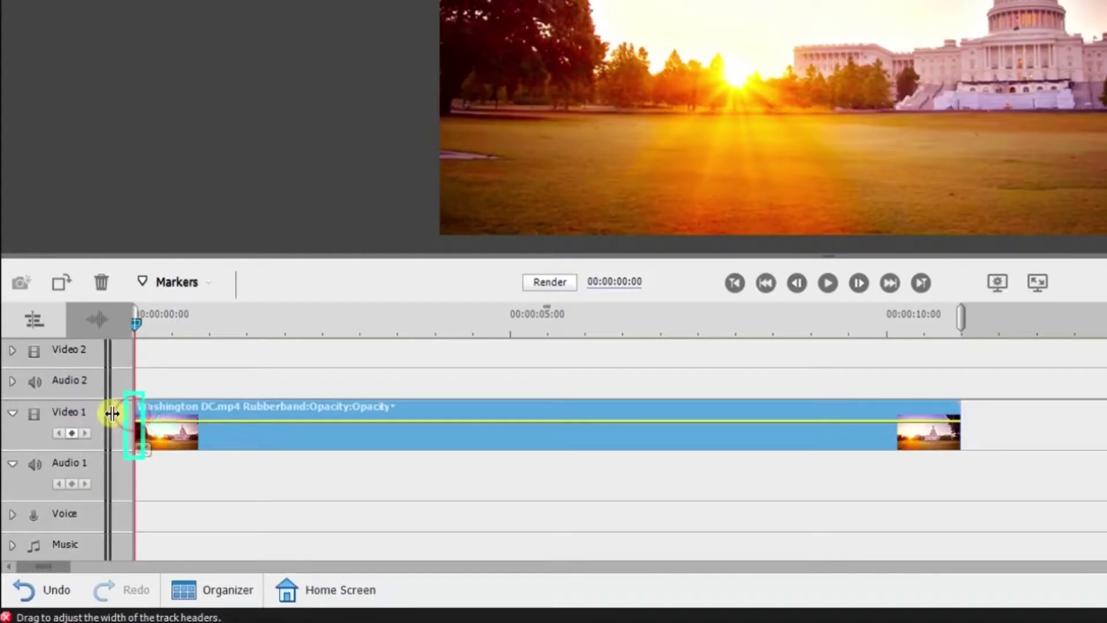
{"action": "left_click_drag", "start_coordinate": [112, 408], "coordinate": [110, 408]}
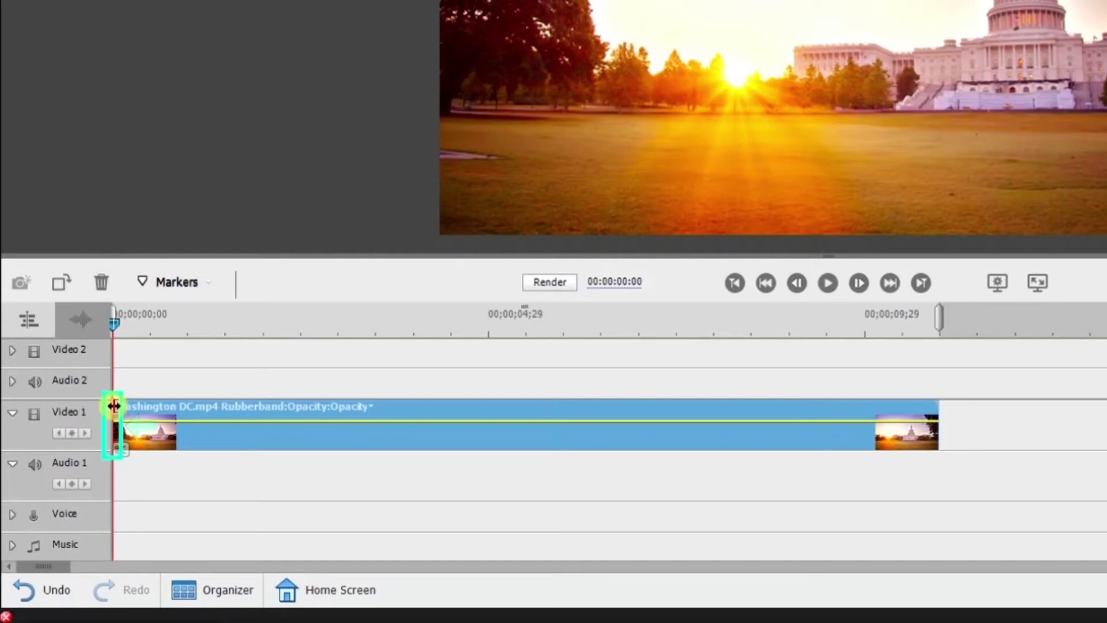
{"action": "left_click_drag", "start_coordinate": [112, 407], "coordinate": [143, 412]}
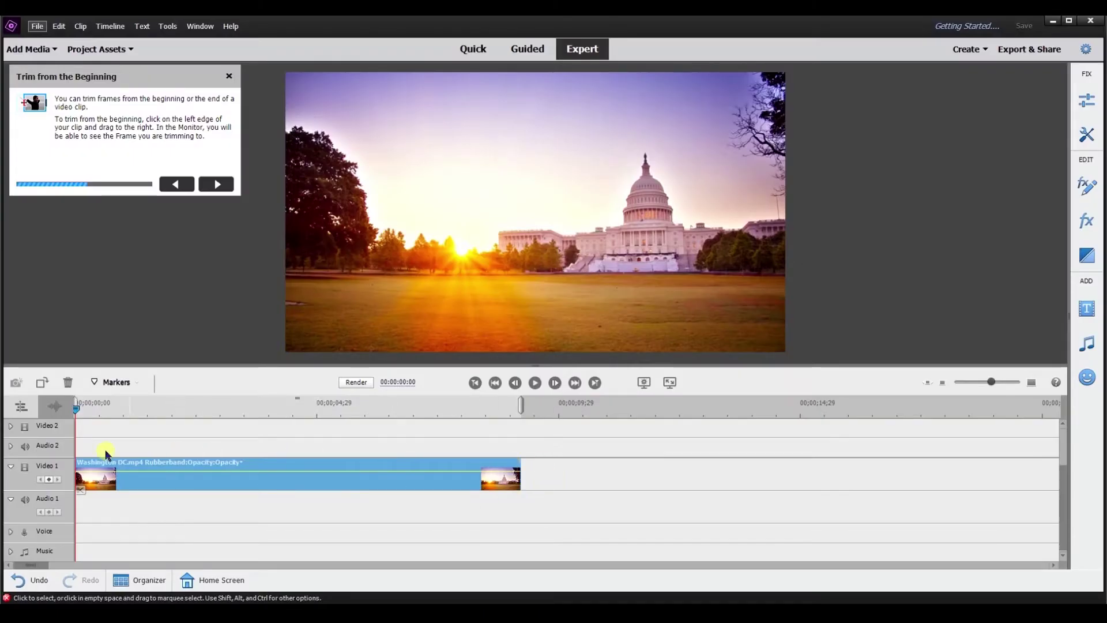
Advance to the Trim from the End stage and trim about 1 second off the end of the Washington DC clip.
{"action": "left_click", "coordinate": [208, 184]}
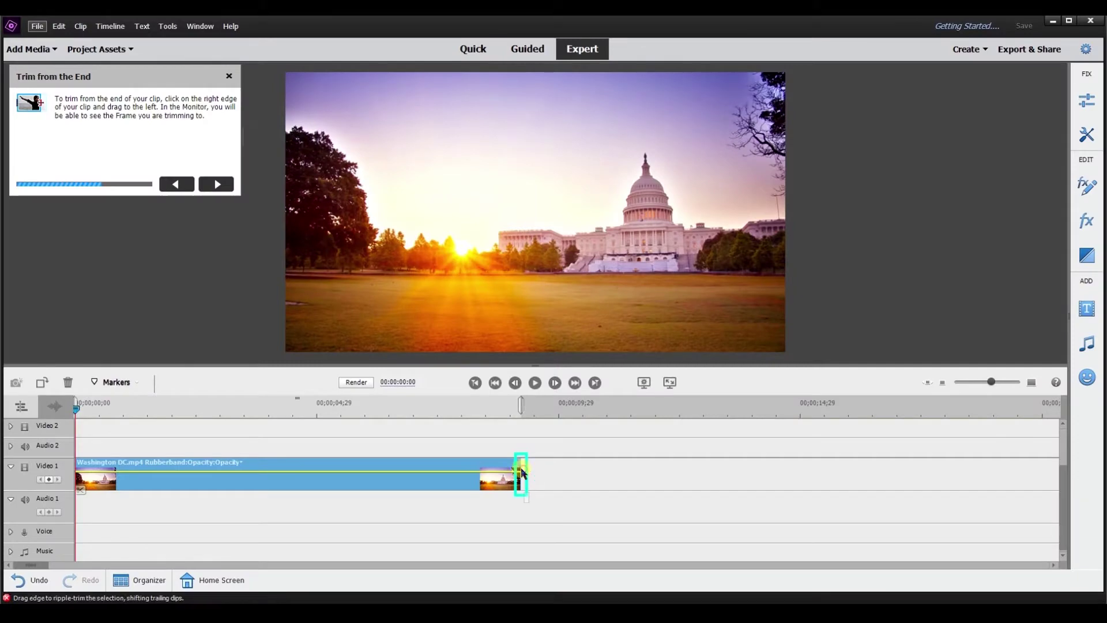
{"action": "left_click_drag", "start_coordinate": [521, 474], "coordinate": [474, 474]}
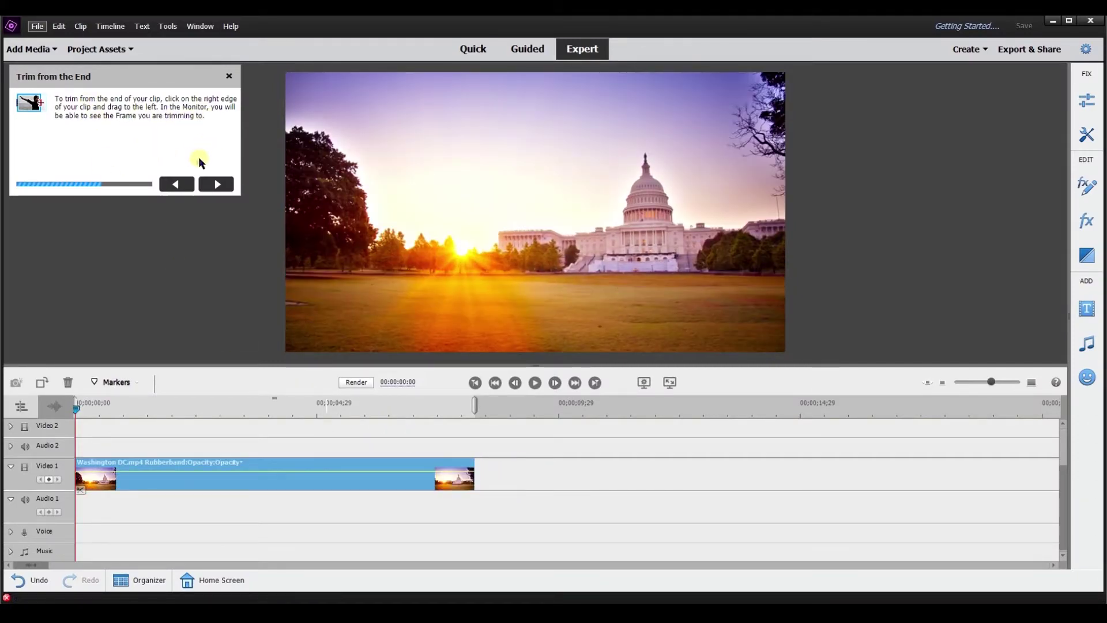
{"action": "mouse_move", "coordinate": [473, 475]}
{"action": "left_mouse_down"}
{"action": "mouse_move", "coordinate": [396, 474]}
{"action": "mouse_move", "coordinate": [495, 476]}
{"action": "left_mouse_up"}
Continue to the Trim from the Middle stage and split the Washington DC clip at 00:00:04:03.
{"action": "left_click", "coordinate": [216, 184]}
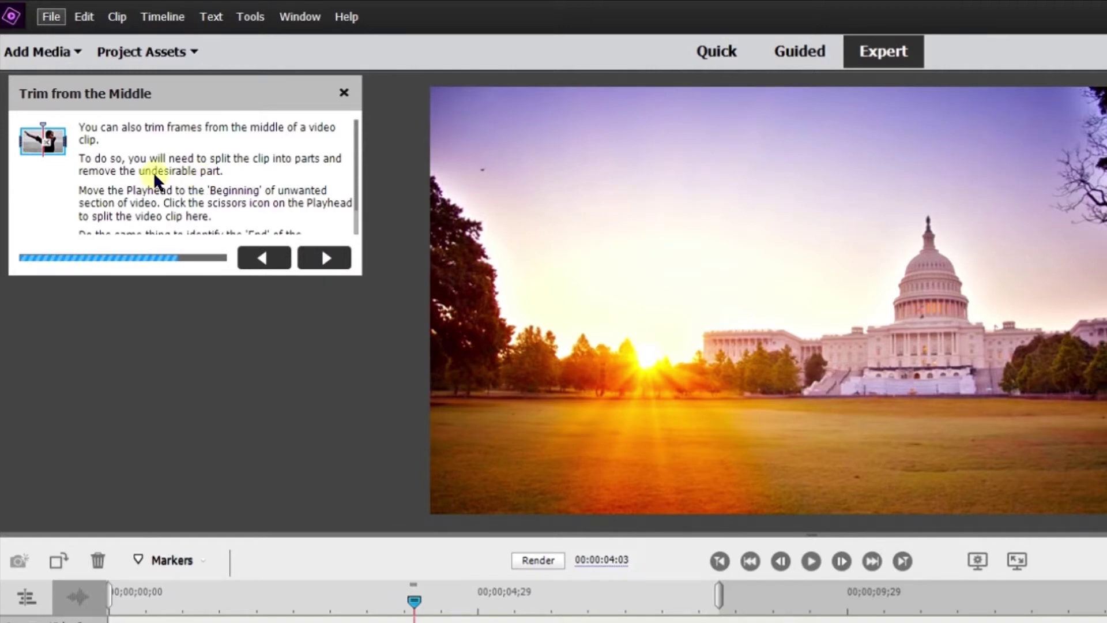
{"action": "scroll", "coordinate": [181, 179], "scroll_direction": "down", "scroll_amount": 1}
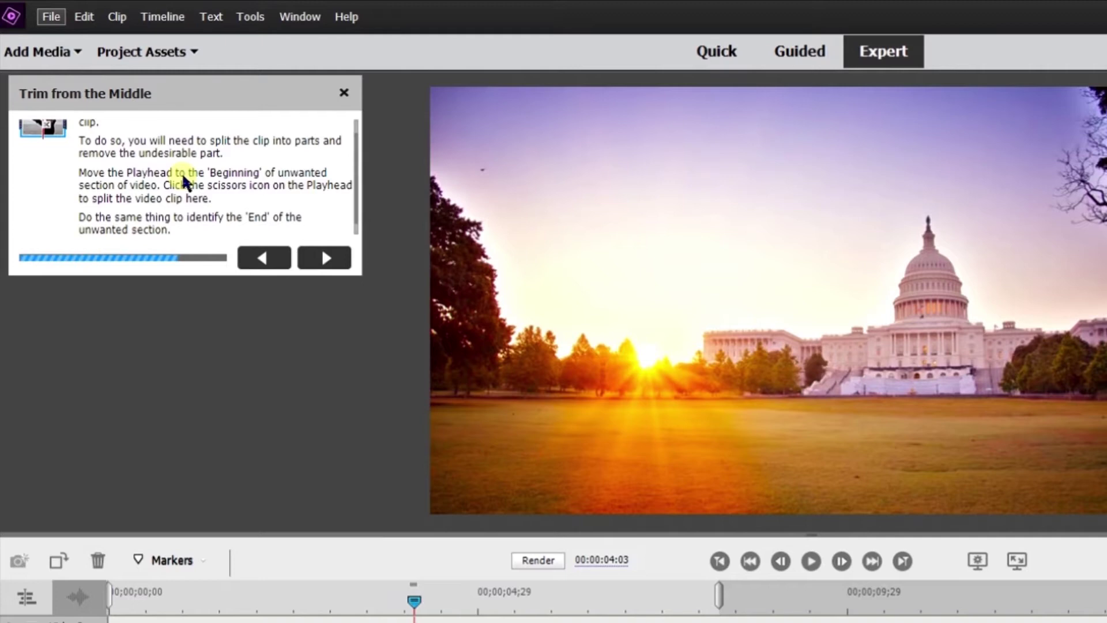
{"action": "scroll", "coordinate": [173, 182], "scroll_direction": "down", "scroll_amount": 1}
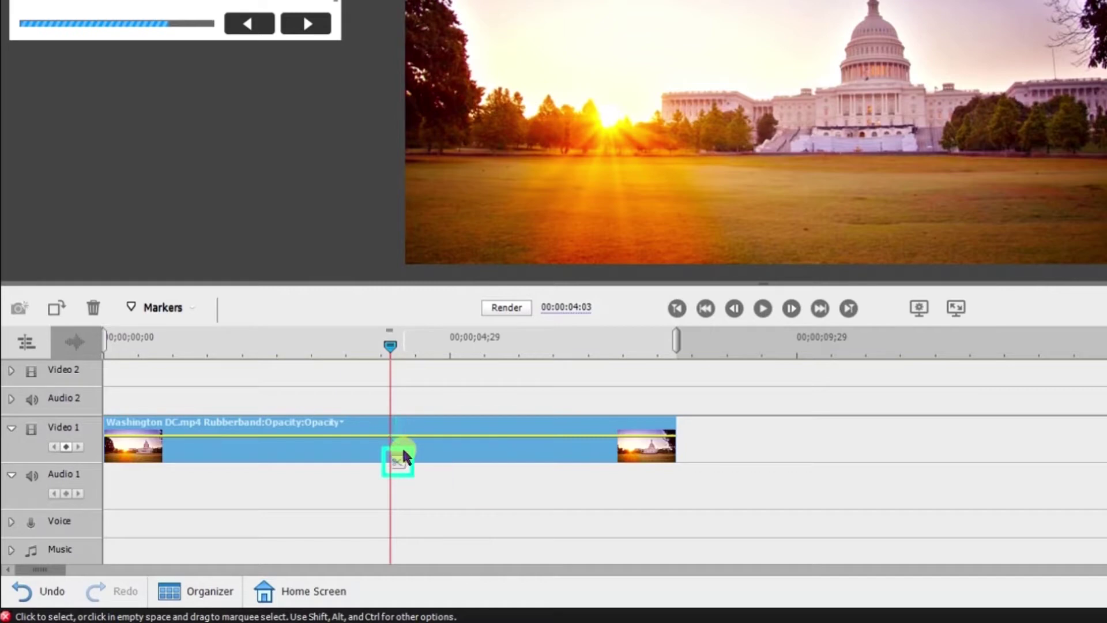
{"action": "left_click", "coordinate": [397, 460]}
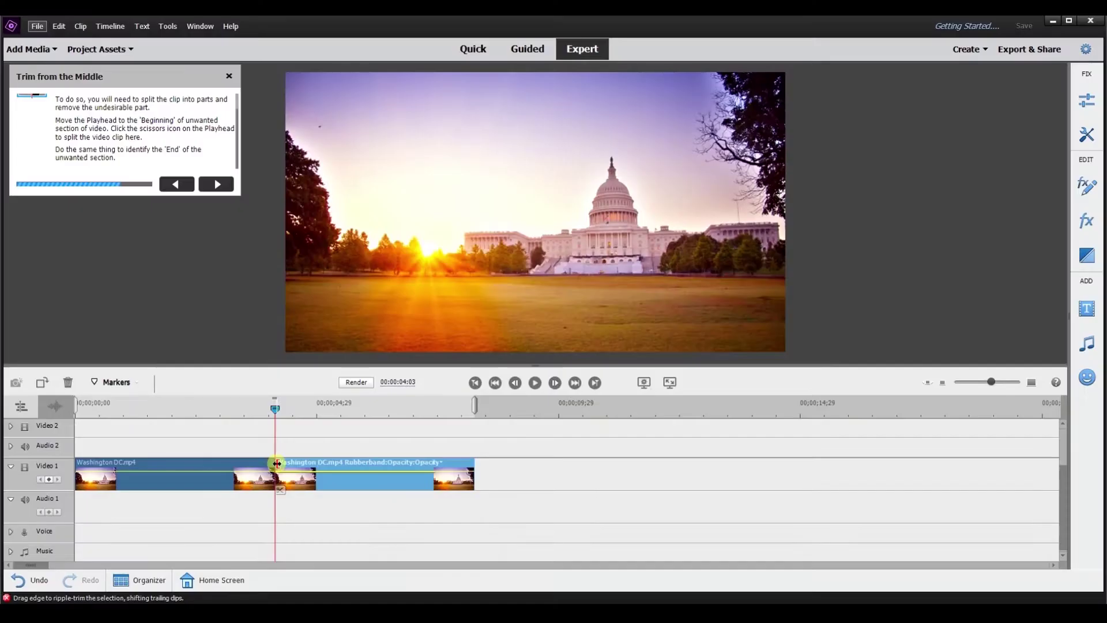
Extend the end of the first Washington DC piece by about half a second, and finish and close the guided edit.
{"action": "left_click_drag", "start_coordinate": [277, 463], "coordinate": [220, 455]}
{"action": "left_click", "coordinate": [209, 187]}
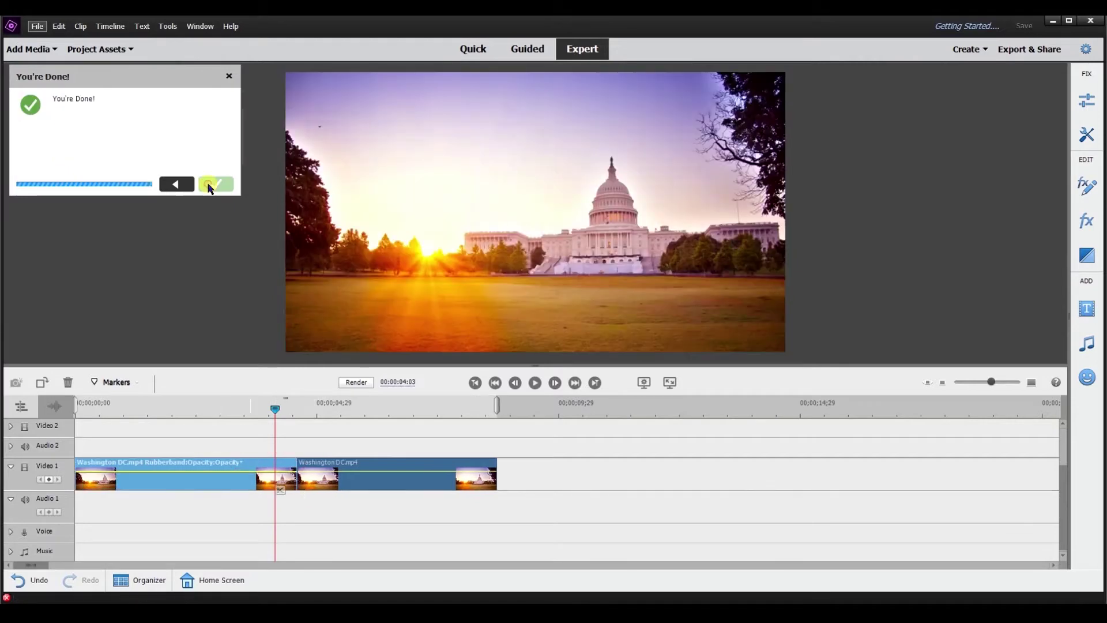
{"action": "left_click", "coordinate": [229, 77]}
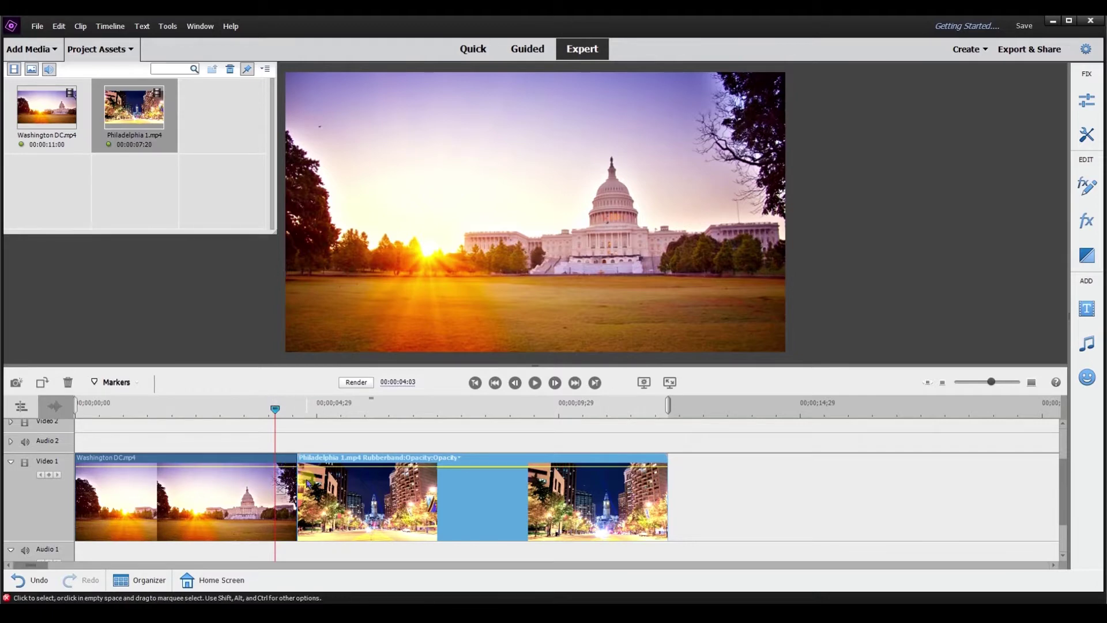
Ripple-trim about 9 frames off the end of the Washington DC clip and move the playhead to 00:00:04:00.
{"action": "mouse_move", "coordinate": [295, 487]}
{"action": "left_mouse_down"}
{"action": "mouse_move", "coordinate": [213, 496]}
{"action": "mouse_move", "coordinate": [295, 498]}
{"action": "mouse_move", "coordinate": [225, 501]}
{"action": "mouse_move", "coordinate": [291, 503]}
{"action": "mouse_move", "coordinate": [265, 500]}
{"action": "mouse_move", "coordinate": [282, 500]}
{"action": "left_mouse_up"}
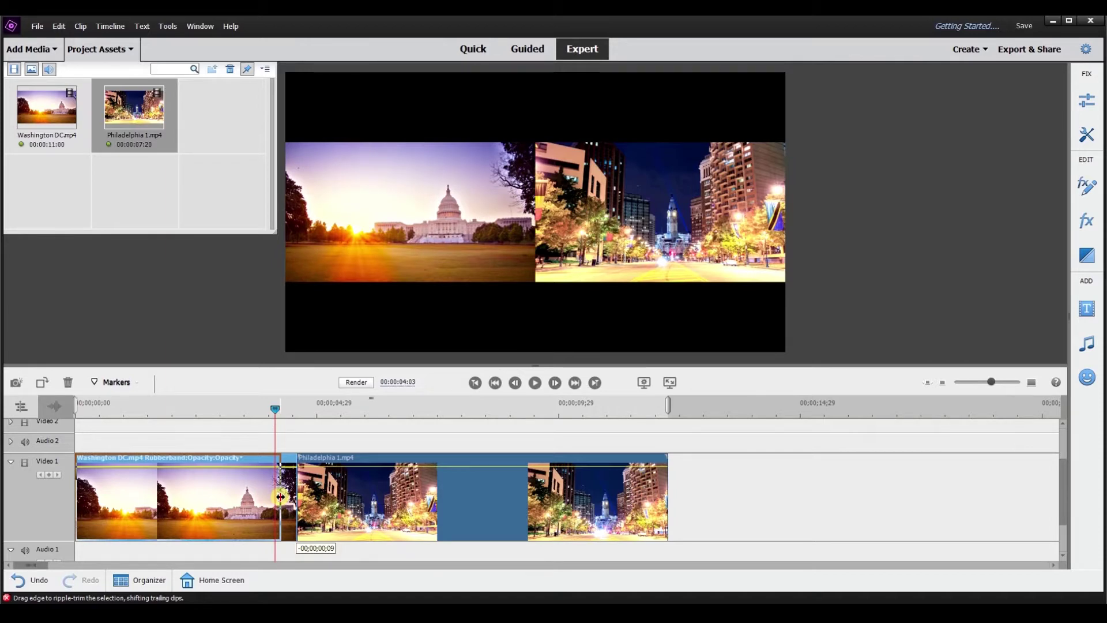
{"action": "left_click_drag", "start_coordinate": [280, 497], "coordinate": [281, 497]}
{"action": "left_click_drag", "start_coordinate": [274, 410], "coordinate": [269, 443]}
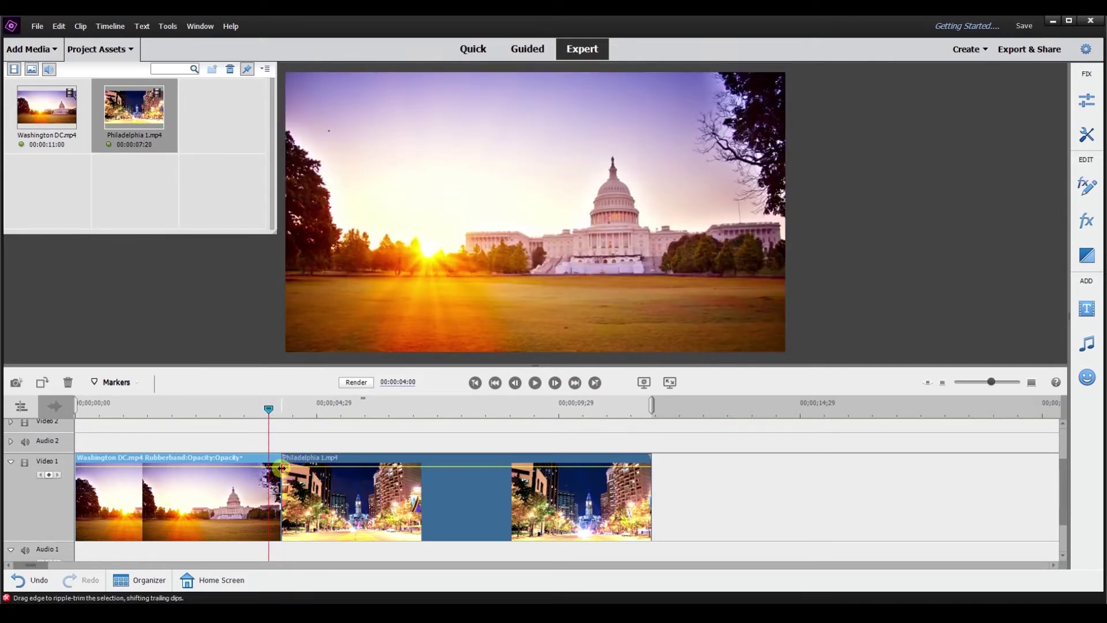
Ripple-trim the start of the Philadelphia 1 clip, shortening it to about 6.4 seconds.
{"action": "left_click_drag", "start_coordinate": [282, 467], "coordinate": [456, 477]}
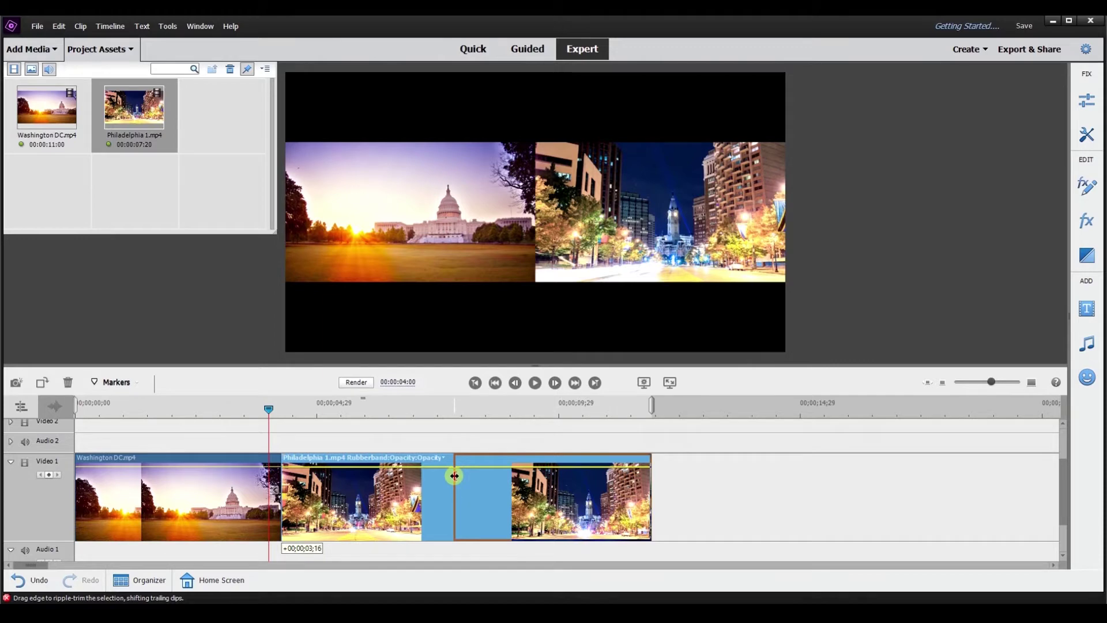
{"action": "left_click_drag", "start_coordinate": [454, 475], "coordinate": [320, 488]}
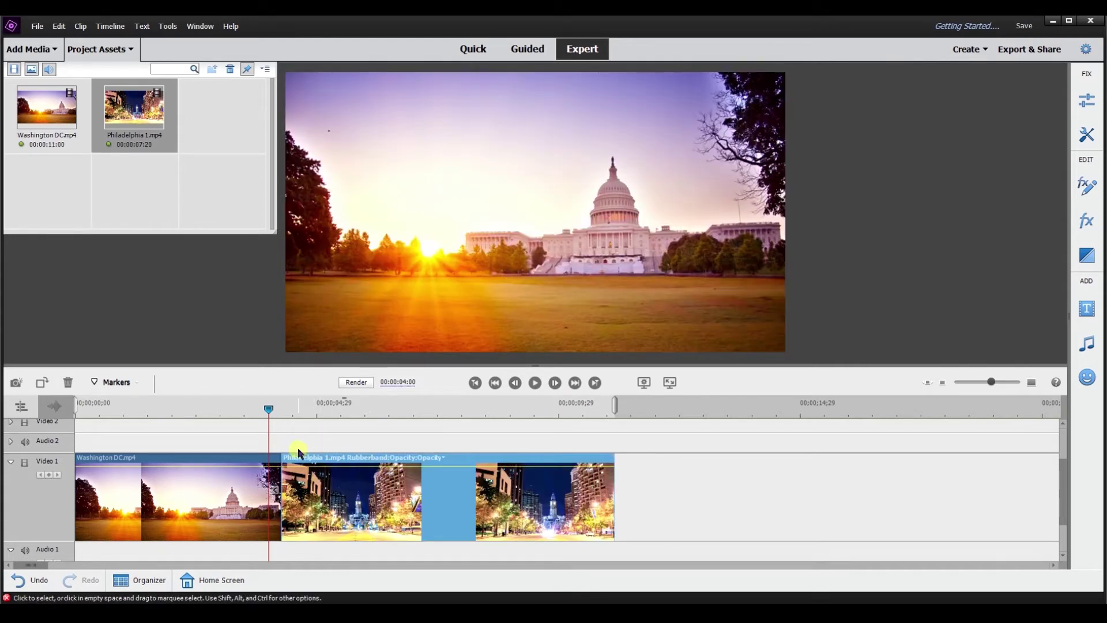
{"action": "mouse_move", "coordinate": [288, 459]}
{"action": "left_mouse_down"}
{"action": "mouse_move", "coordinate": [355, 463]}
{"action": "mouse_move", "coordinate": [284, 455]}
{"action": "left_mouse_up"}
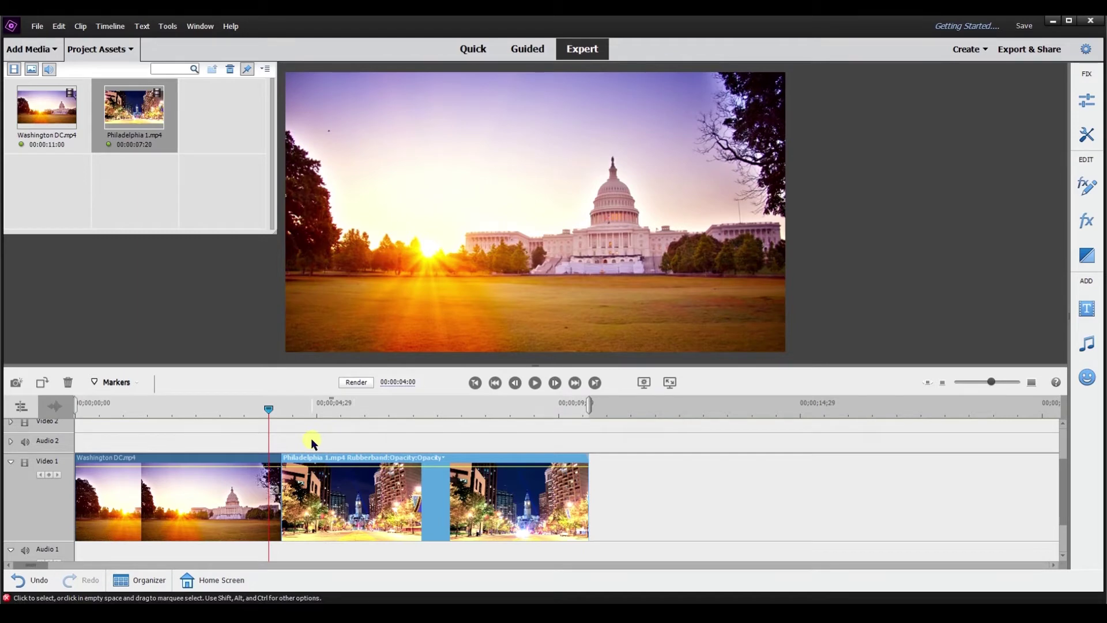
Split the Philadelphia 1 clip at 00:00:06:08.
{"action": "scroll", "coordinate": [311, 438], "scroll_direction": "down", "scroll_amount": 1}
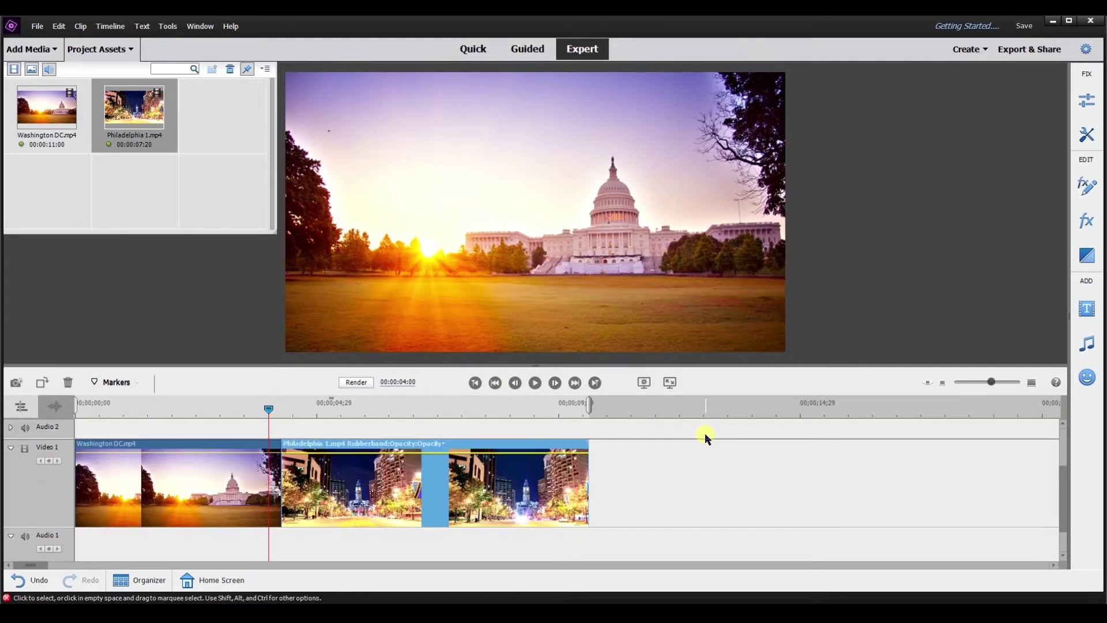
{"action": "left_click", "coordinate": [277, 409]}
{"action": "left_click", "coordinate": [382, 414]}
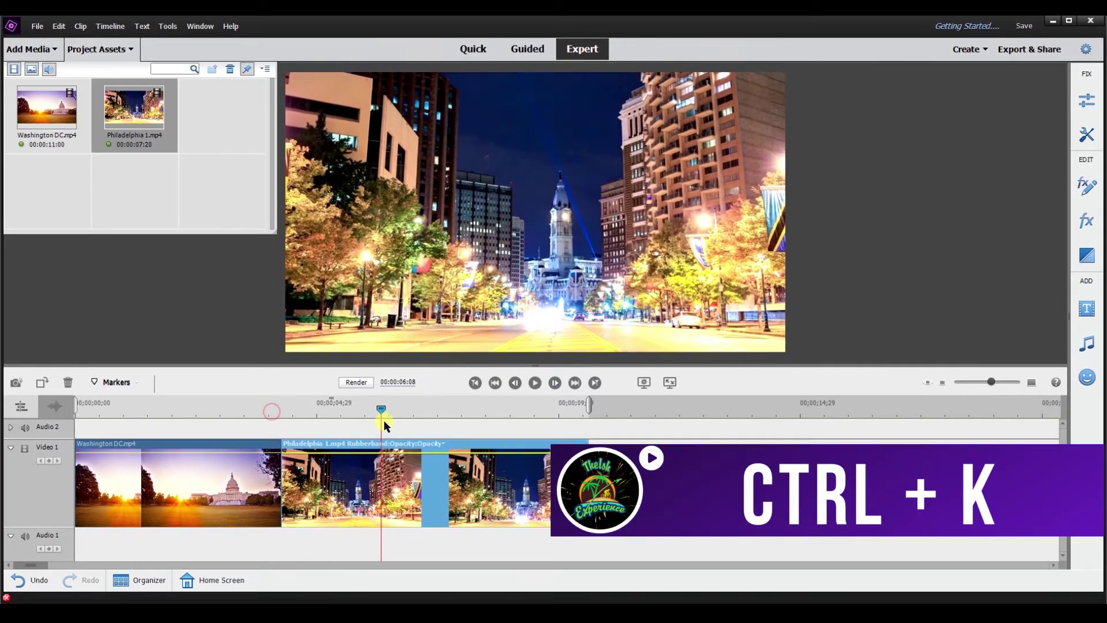
{"action": "key", "text": "ctrl+k"}
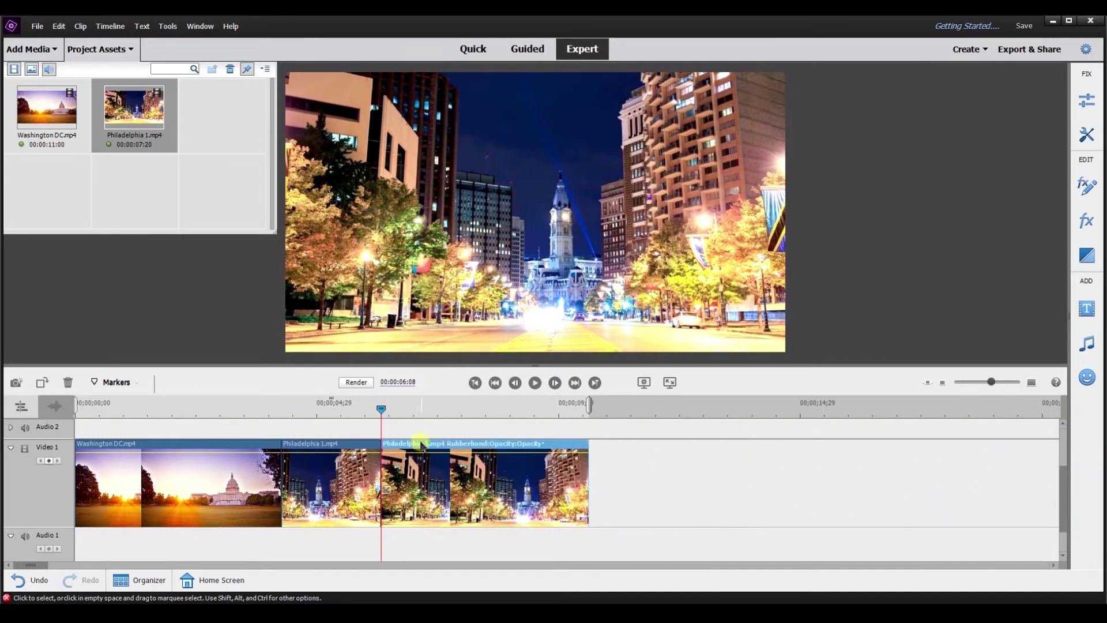
Copy the second piece of the Philadelphia 1 clip and paste it on Video 1 at 00:00:11:18, leaving a gap before it.
{"action": "key", "text": "ctrl+c"}
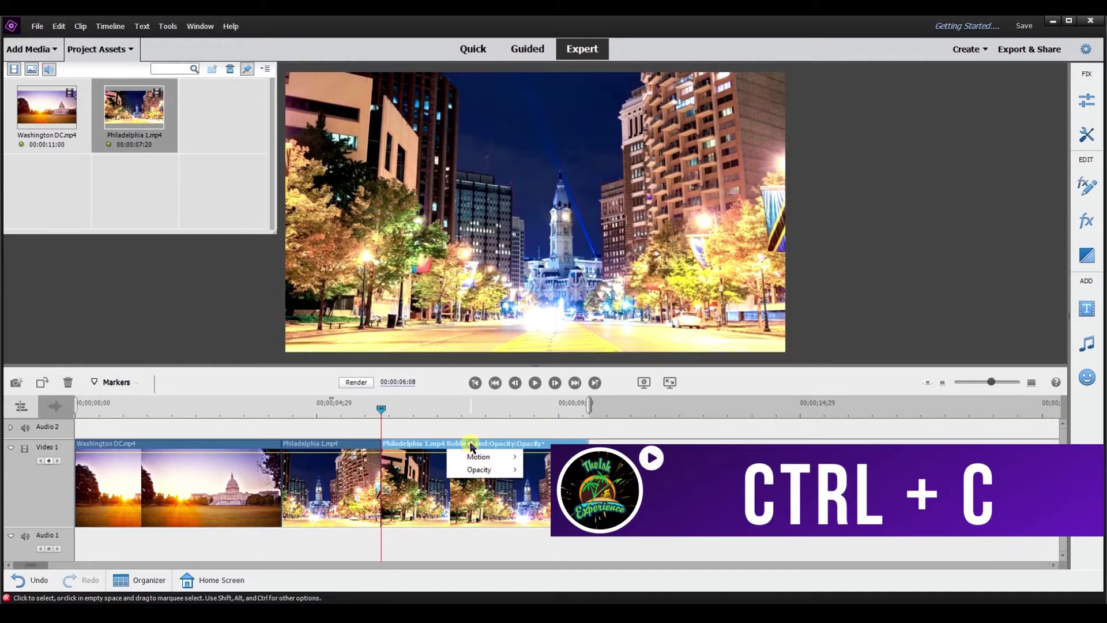
{"action": "left_click_drag", "start_coordinate": [386, 416], "coordinate": [352, 412]}
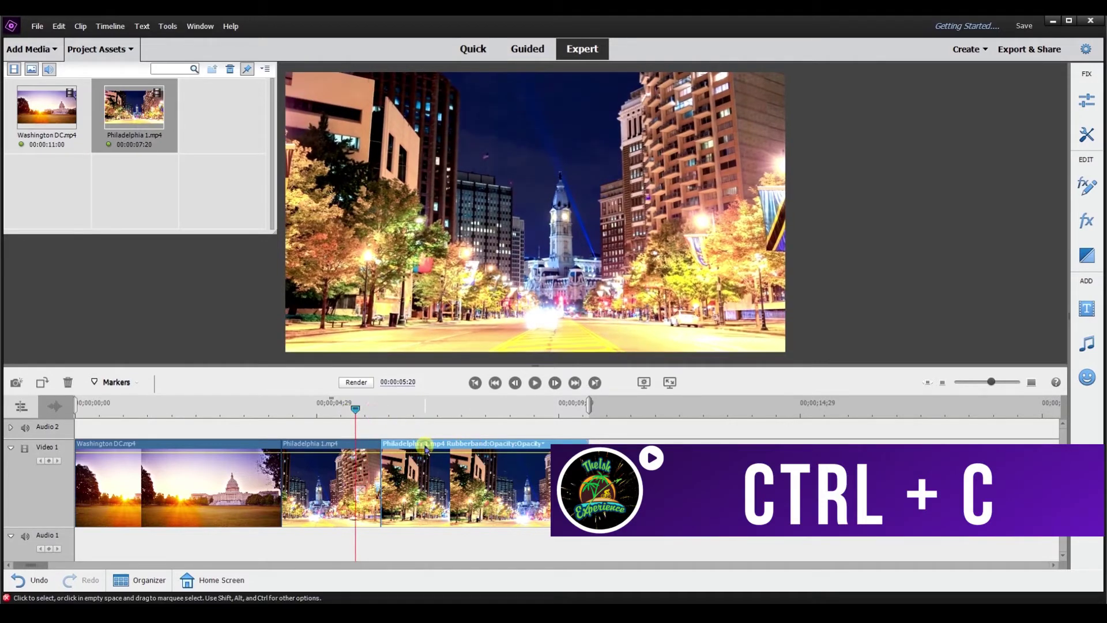
{"action": "left_click_drag", "start_coordinate": [355, 408], "coordinate": [643, 430]}
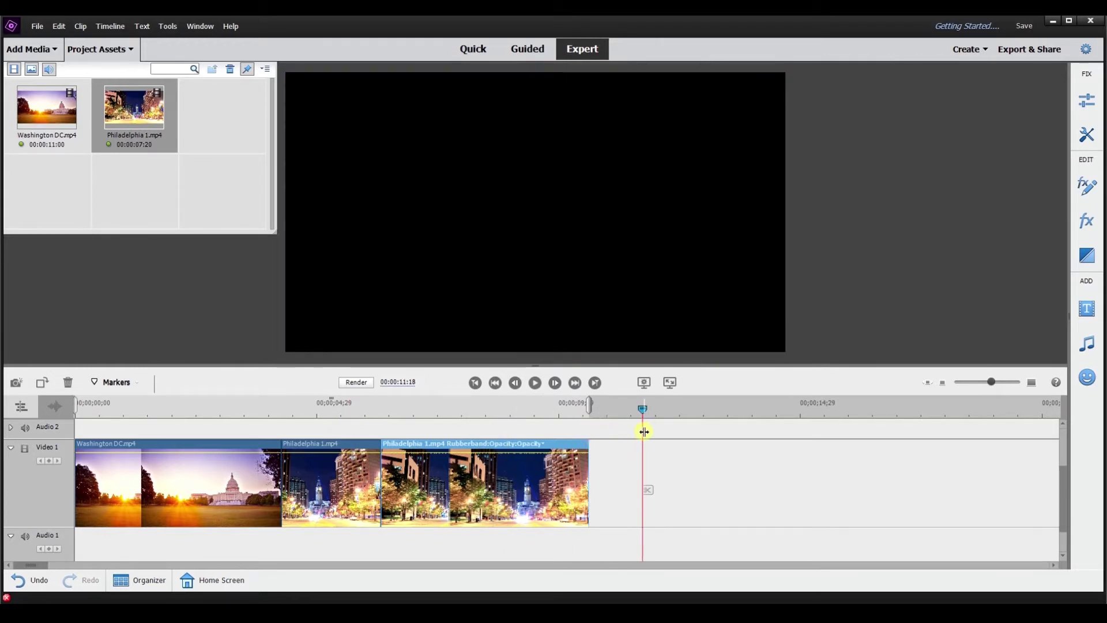
{"action": "key", "text": "ctrl+v"}
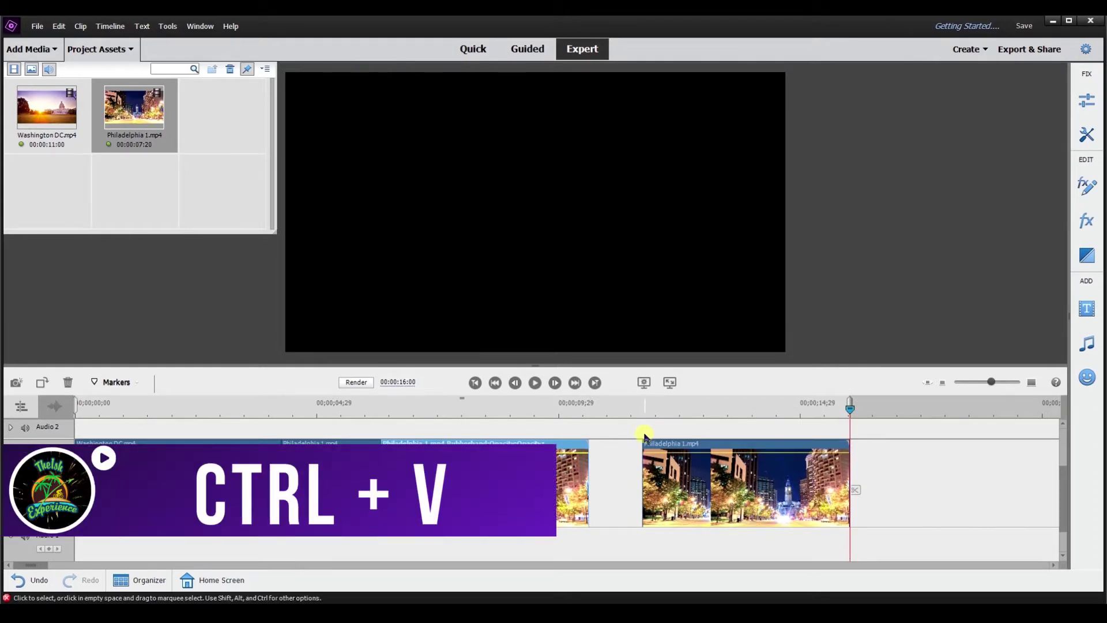
Cut the pasted Philadelphia 1 copy from the timeline and paste it back on Video 1 at 00:00:26:13.
{"action": "left_click_drag", "start_coordinate": [849, 407], "coordinate": [634, 420]}
{"action": "left_click", "coordinate": [669, 447]}
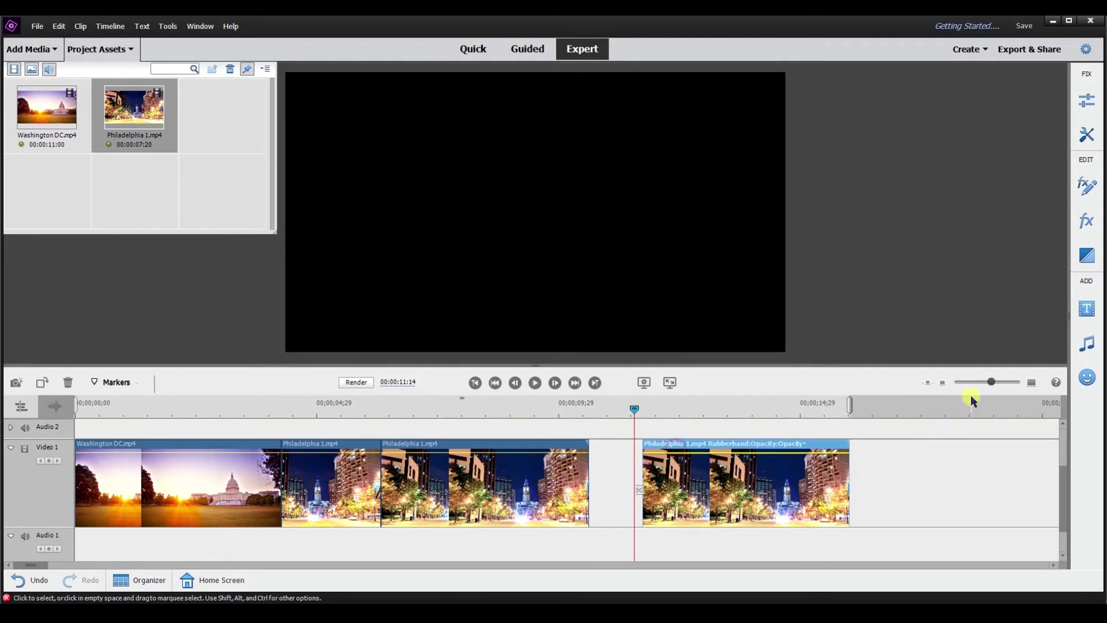
{"action": "left_click_drag", "start_coordinate": [991, 382], "coordinate": [983, 382]}
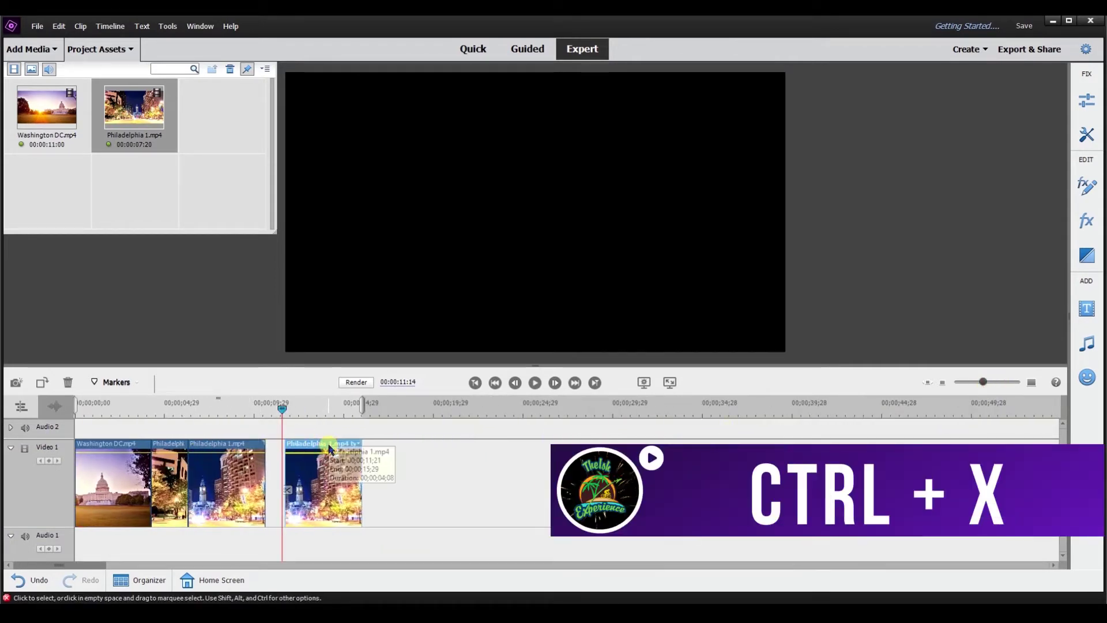
{"action": "key", "text": "ctrl+x"}
{"action": "left_click_drag", "start_coordinate": [282, 410], "coordinate": [552, 427]}
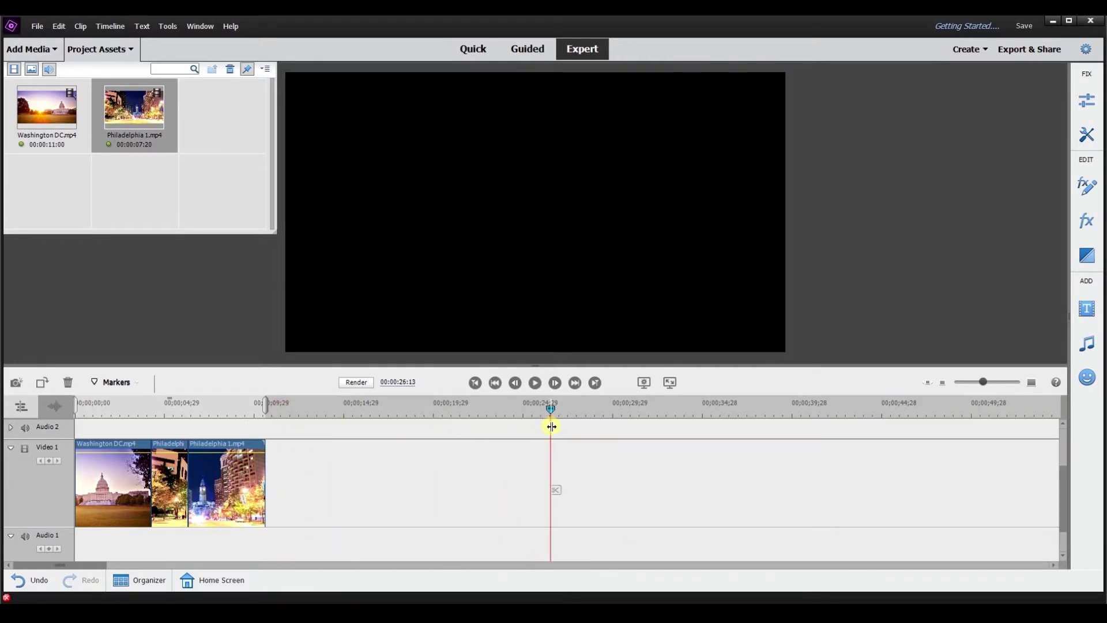
{"action": "key", "text": "ctrl+v"}
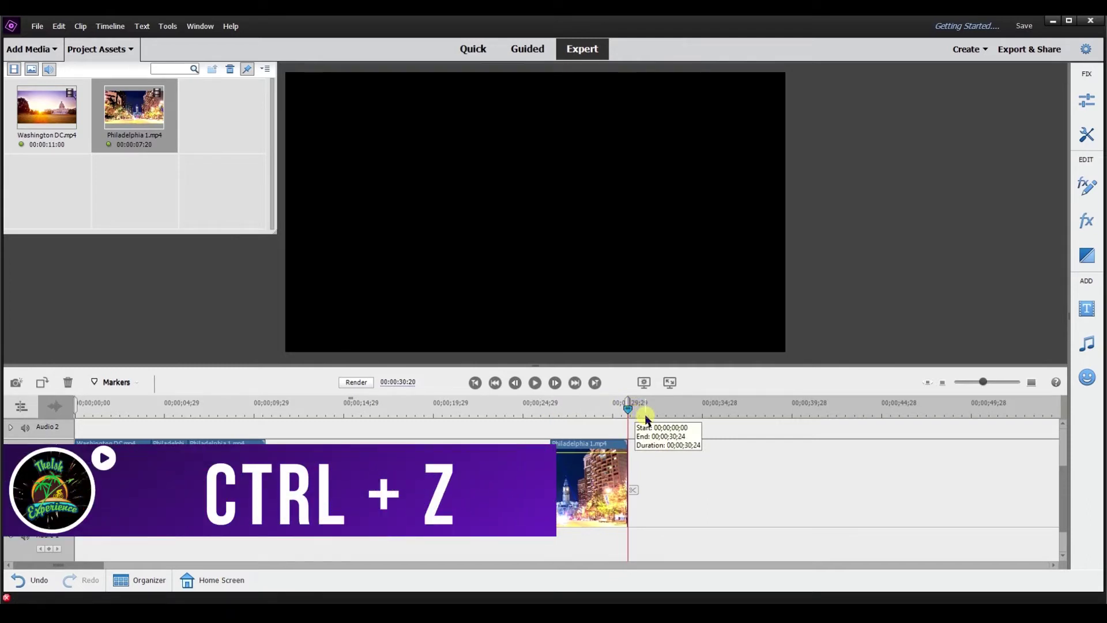
Undo the cut, paste and split edits made to the Philadelphia 1 clip.
{"action": "key", "text": "ctrl+z"}
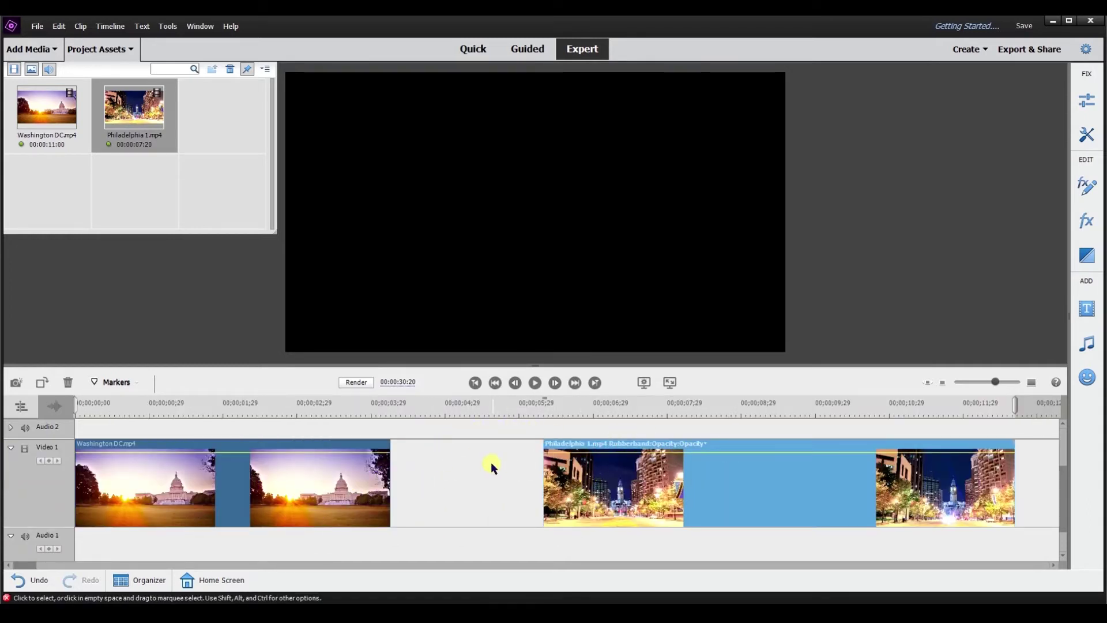
Delete and close the gap between the Washington DC and Philadelphia 1 clips on the Video 1 track.
{"action": "left_click", "coordinate": [460, 464]}
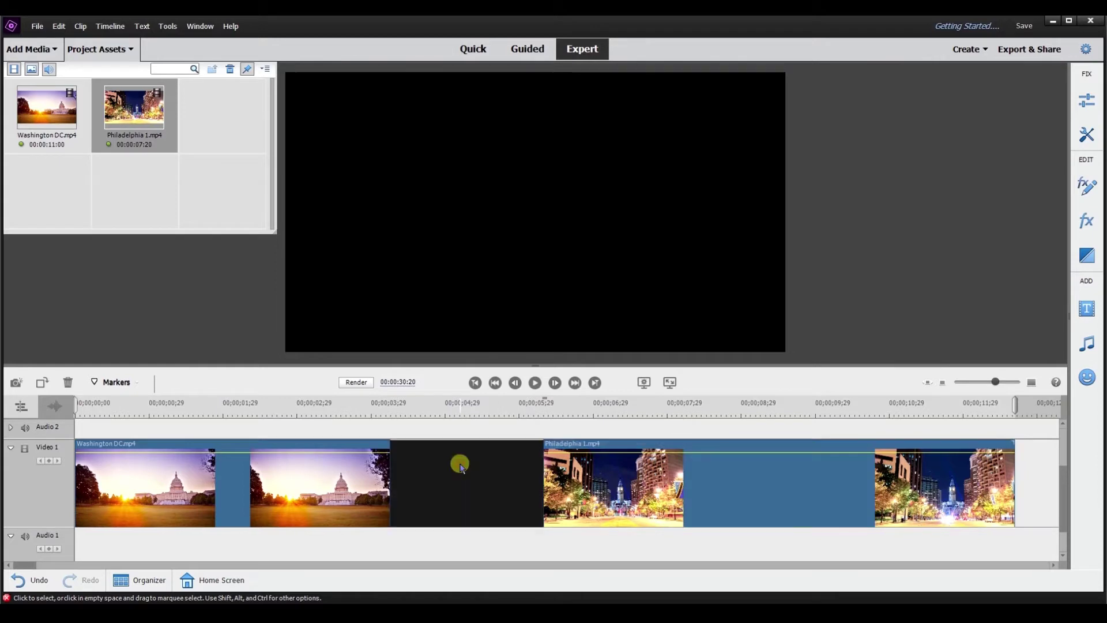
{"action": "right_click", "coordinate": [460, 464]}
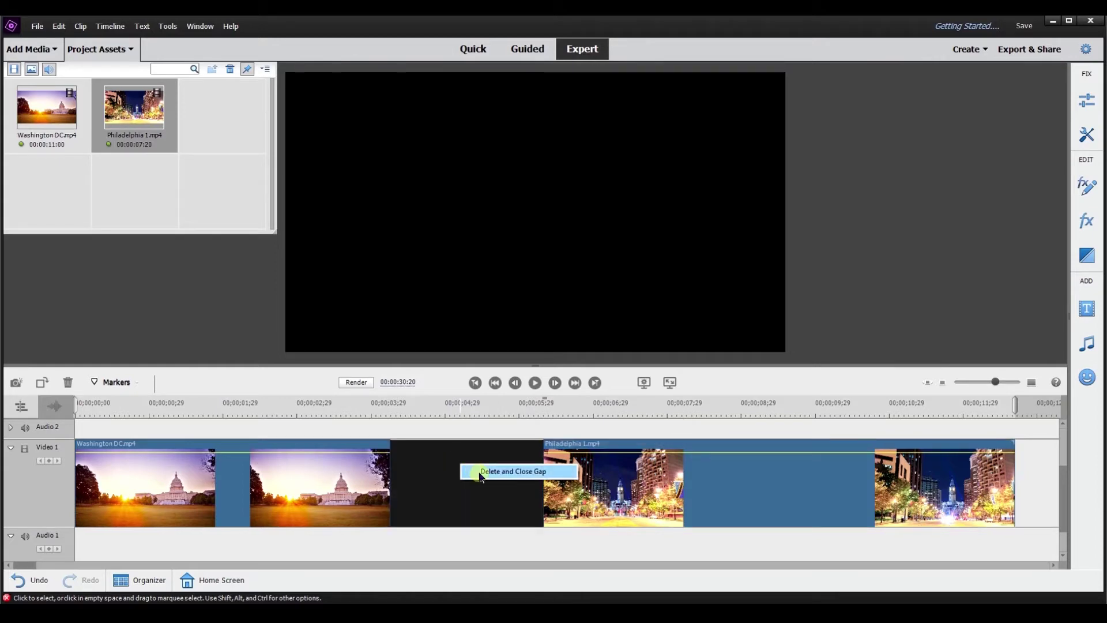
{"action": "left_click", "coordinate": [481, 474]}
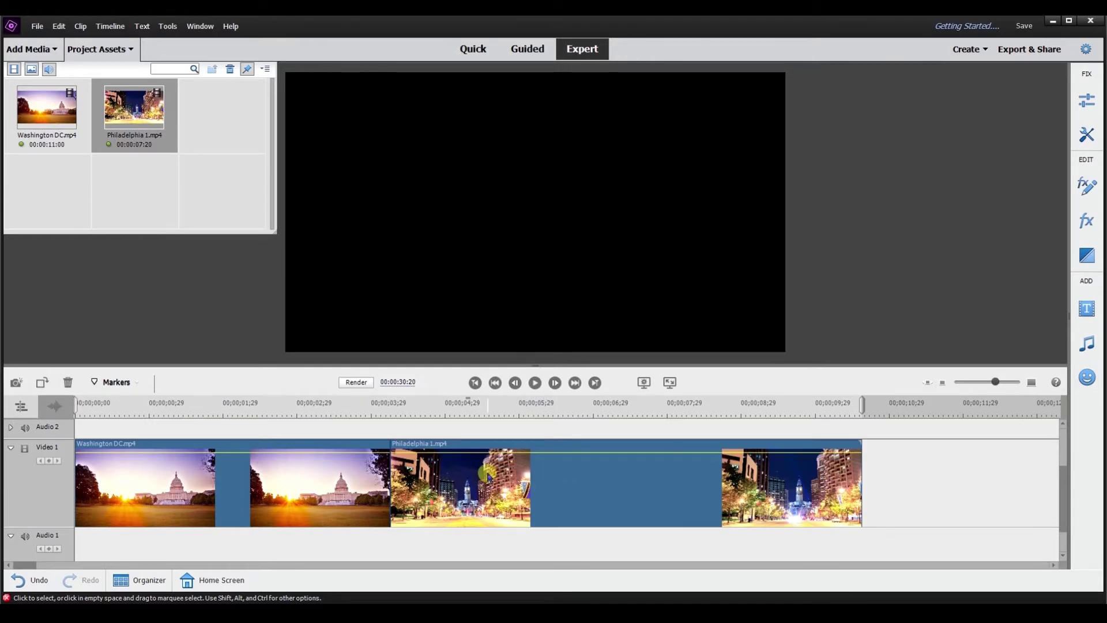
Split the Philadelphia 1 clip on the Video 1 track at 00:00:06:07.
{"action": "left_click_drag", "start_coordinate": [107, 406], "coordinate": [545, 430]}
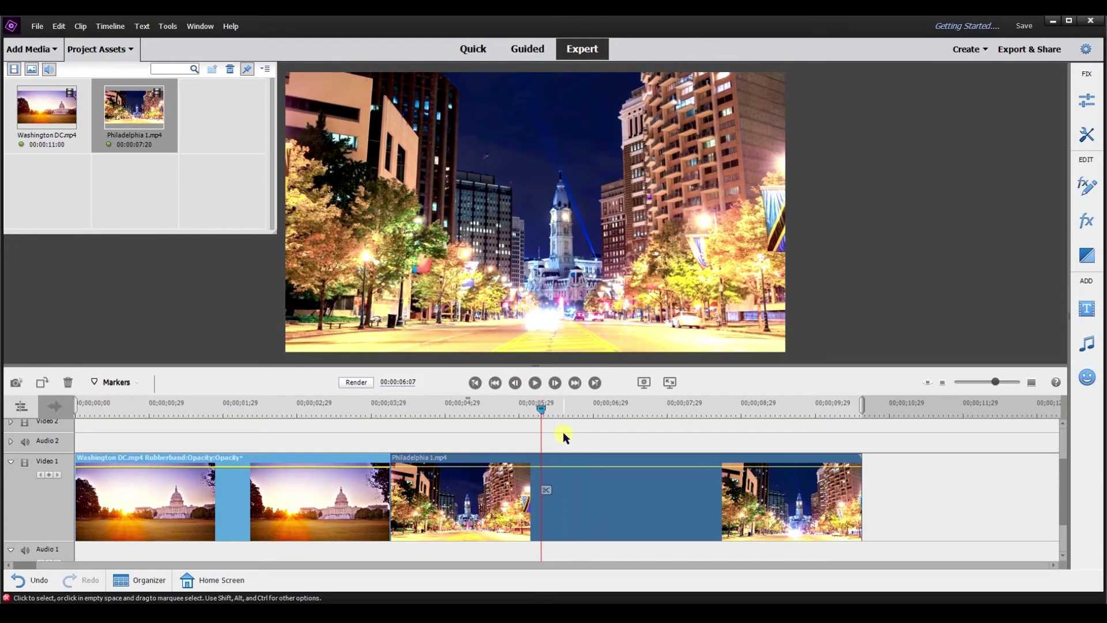
{"action": "key", "text": "ctrl+k"}
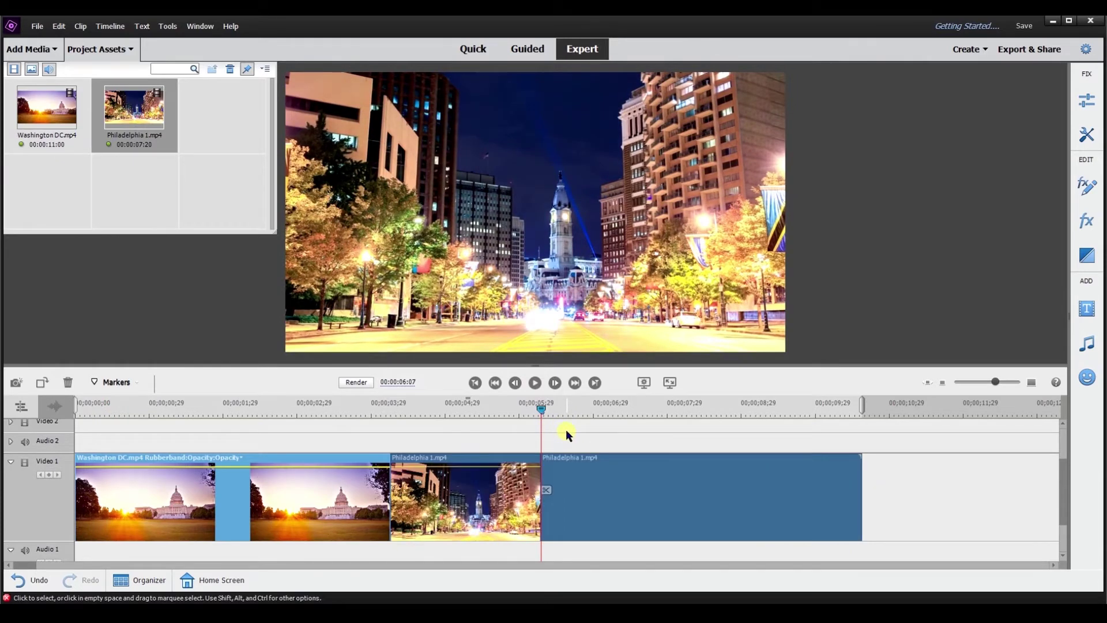
Delete the first Philadelphia 1 piece while leaving its gap open, and undo the deletion.
{"action": "left_click", "coordinate": [520, 467]}
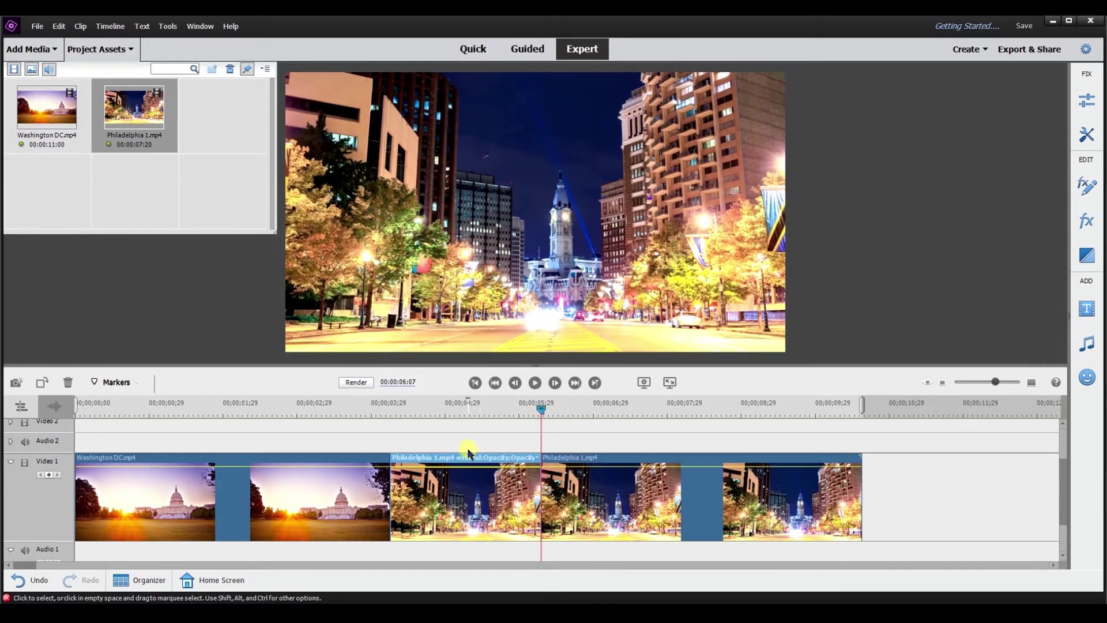
{"action": "left_click", "coordinate": [490, 458]}
{"action": "left_click", "coordinate": [455, 459]}
{"action": "right_click", "coordinate": [449, 460]}
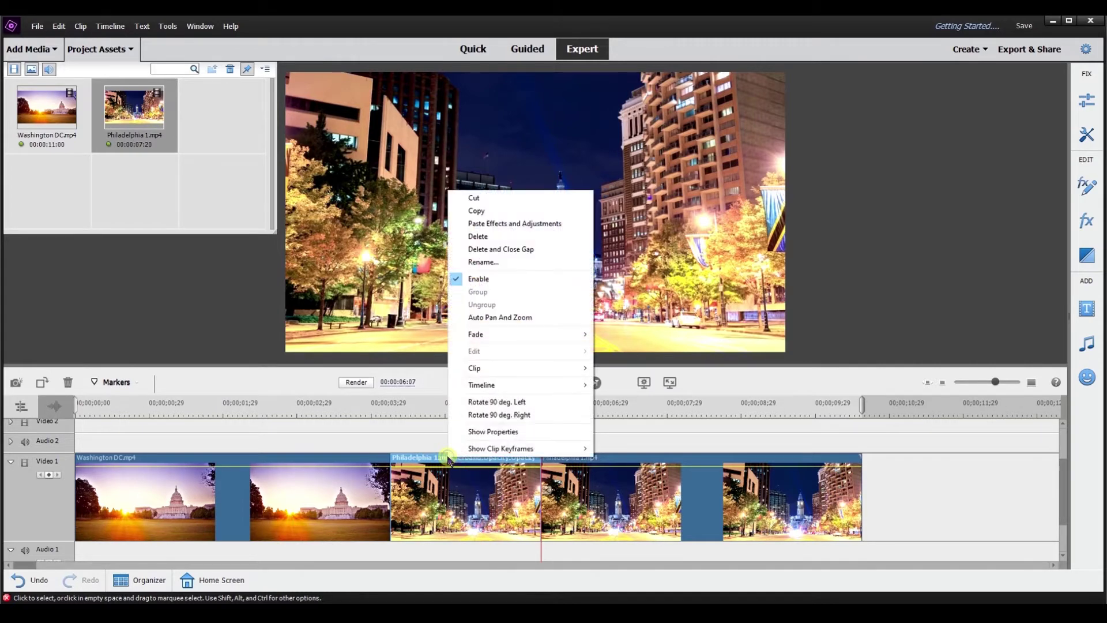
{"action": "left_click", "coordinate": [487, 237]}
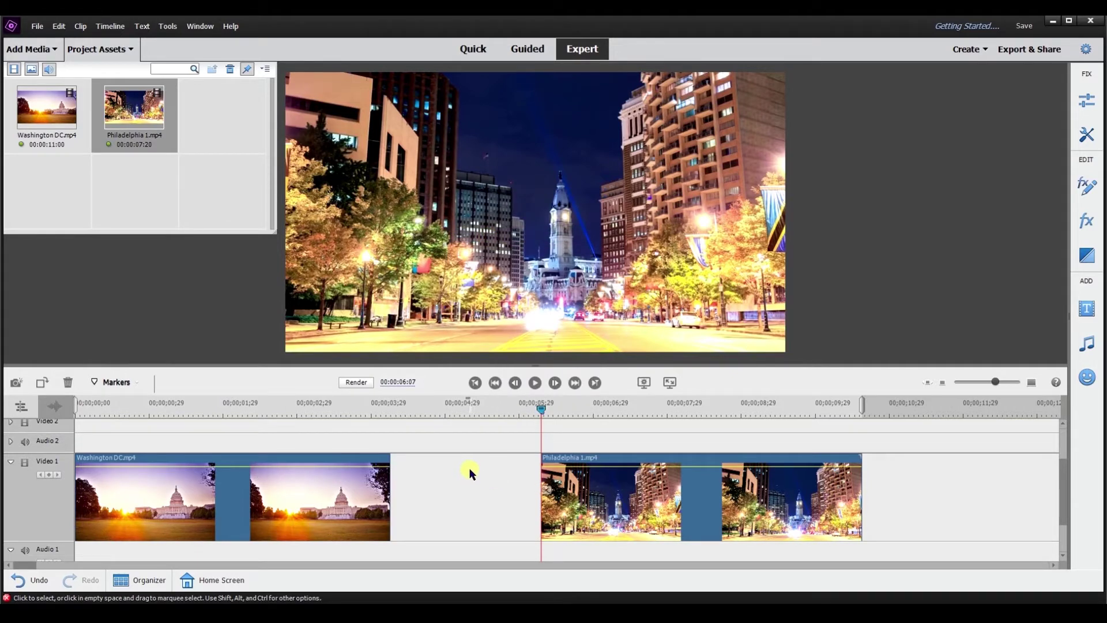
{"action": "left_click", "coordinate": [59, 25]}
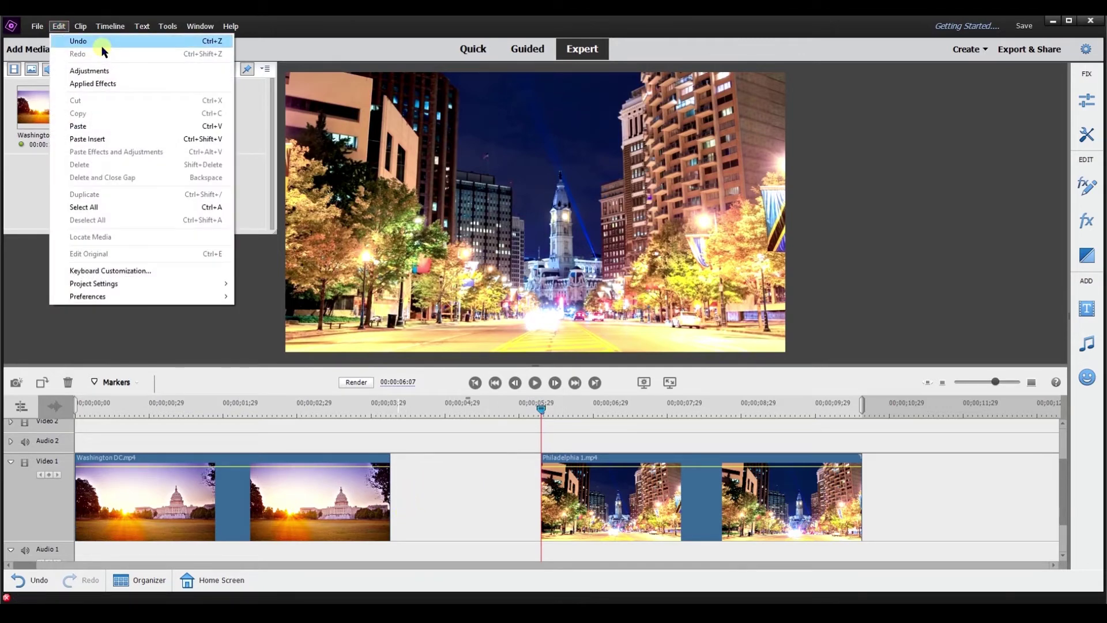
{"action": "left_click", "coordinate": [100, 43]}
Remove the first Philadelphia 1 piece with Delete and Close Gap, and undo the removal.
{"action": "right_click", "coordinate": [503, 497]}
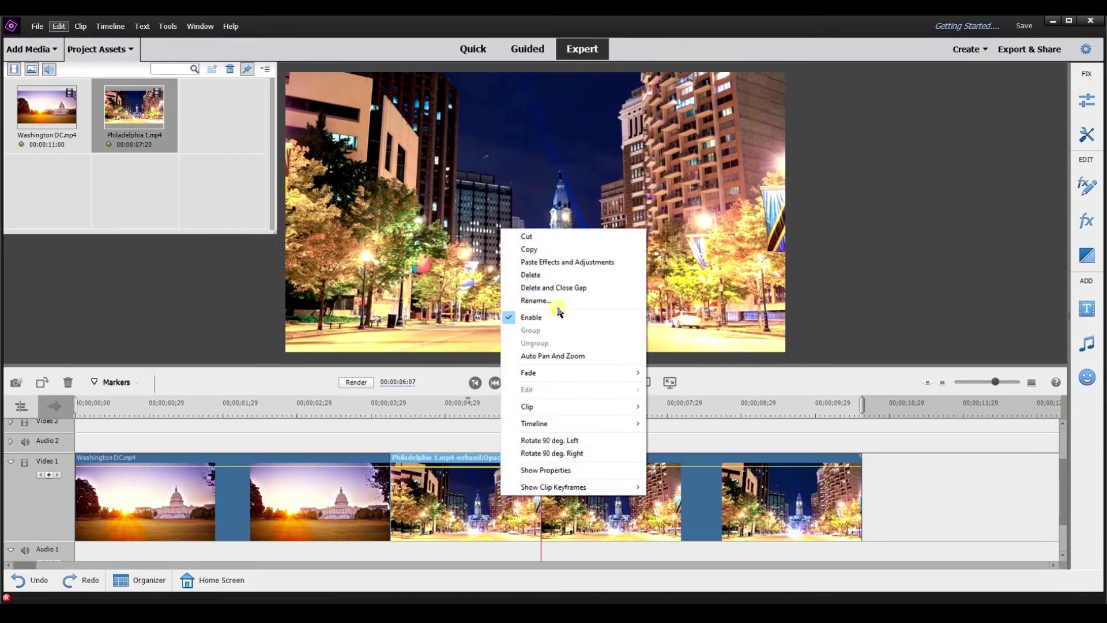
{"action": "left_click", "coordinate": [564, 287]}
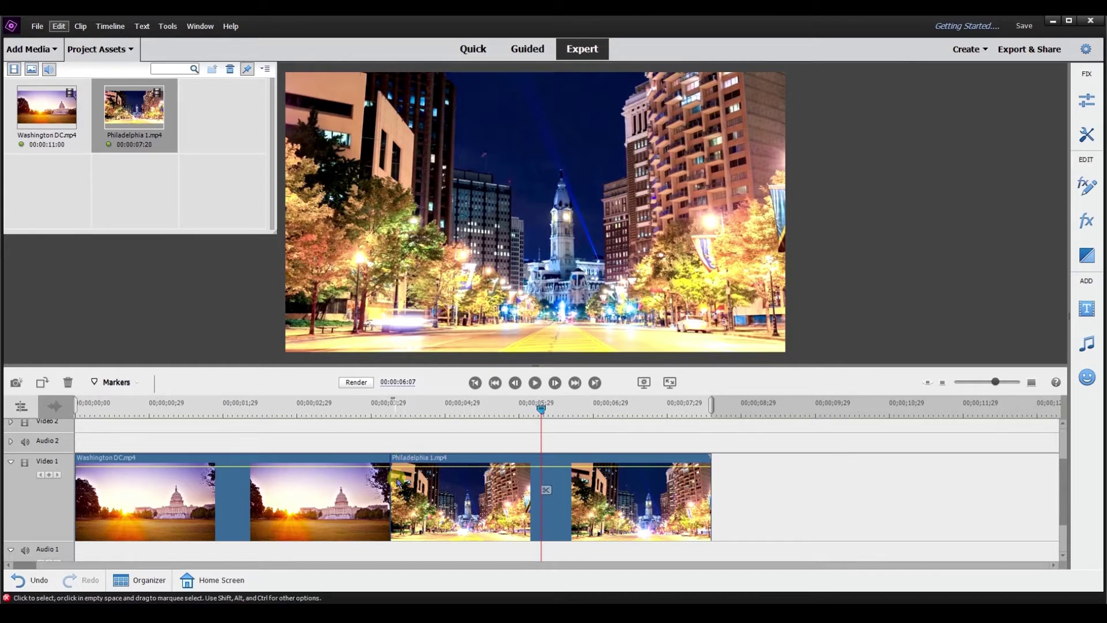
{"action": "left_click", "coordinate": [58, 26]}
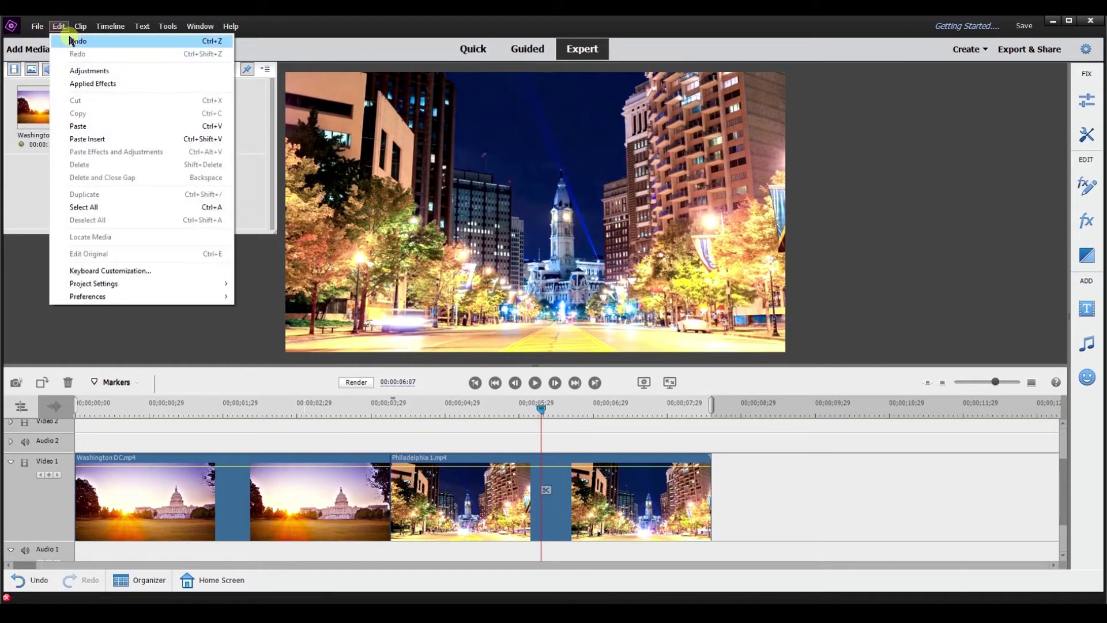
{"action": "left_click", "coordinate": [69, 40]}
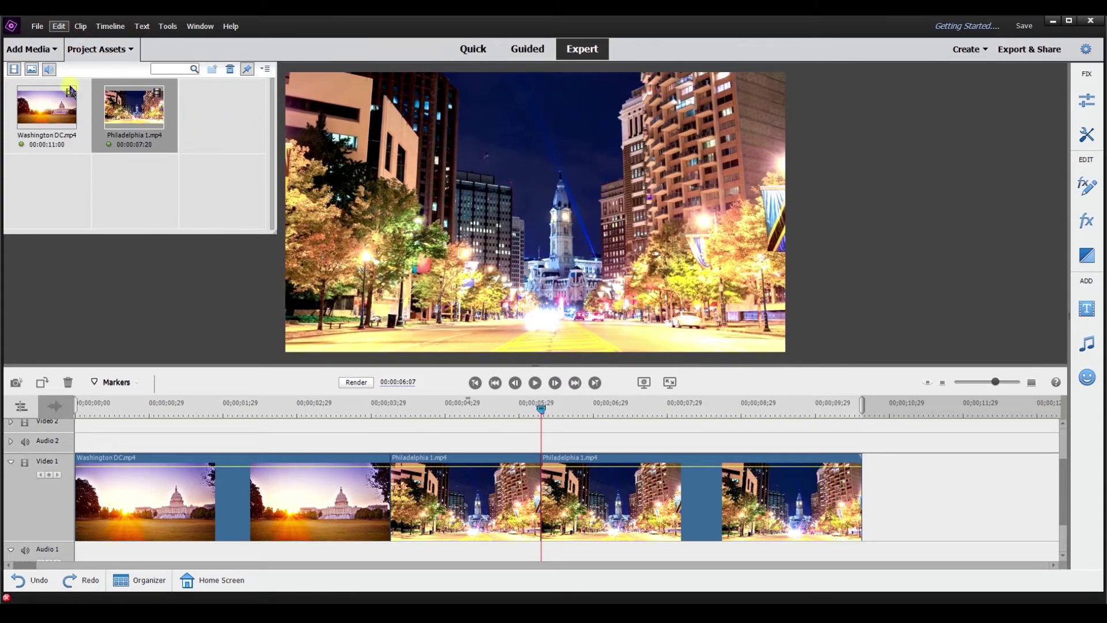
Add the Forever Yours song to the Music track and expand that track to show its waveform.
{"action": "left_click", "coordinate": [49, 50]}
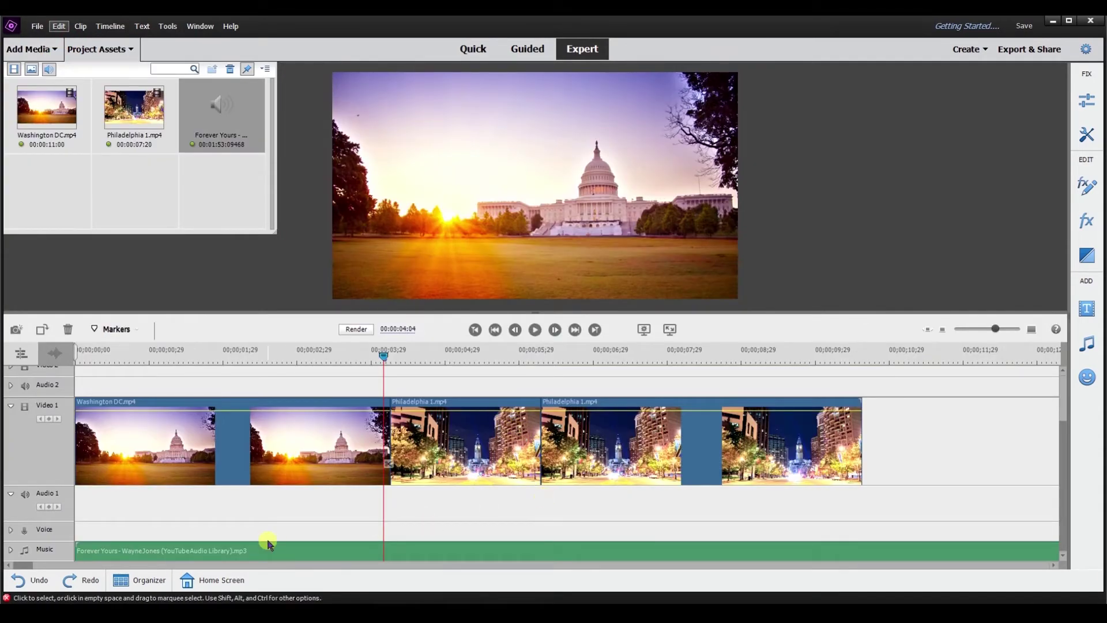
{"action": "left_click", "coordinate": [10, 550]}
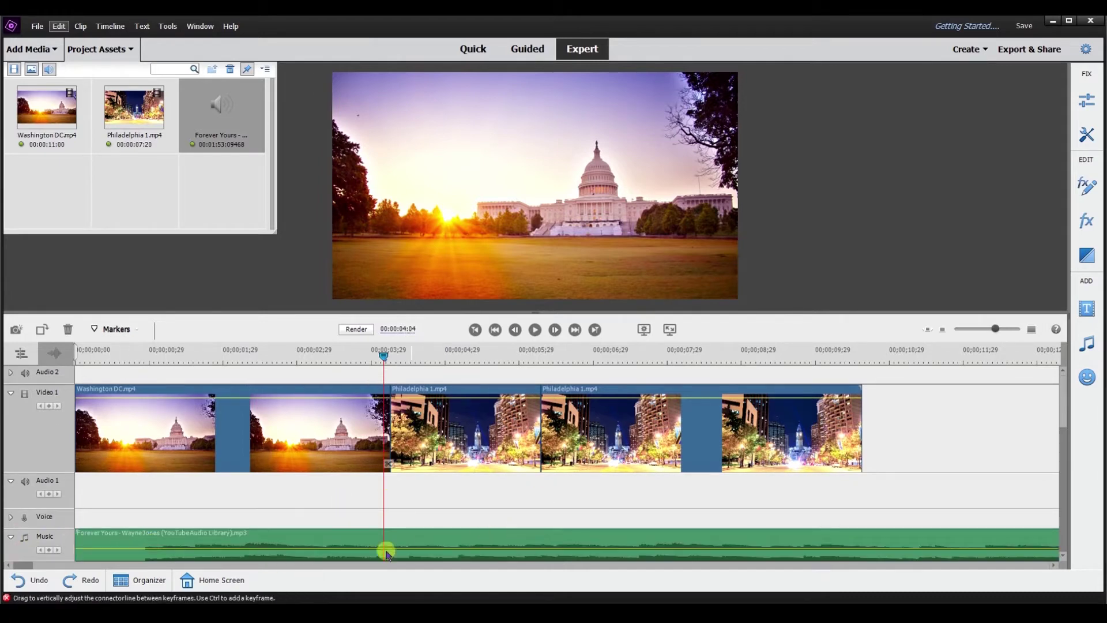
Split the second Philadelphia 1 piece at 00:00:07:05 and scrub the playhead across the frames just after the cut.
{"action": "left_click", "coordinate": [610, 354]}
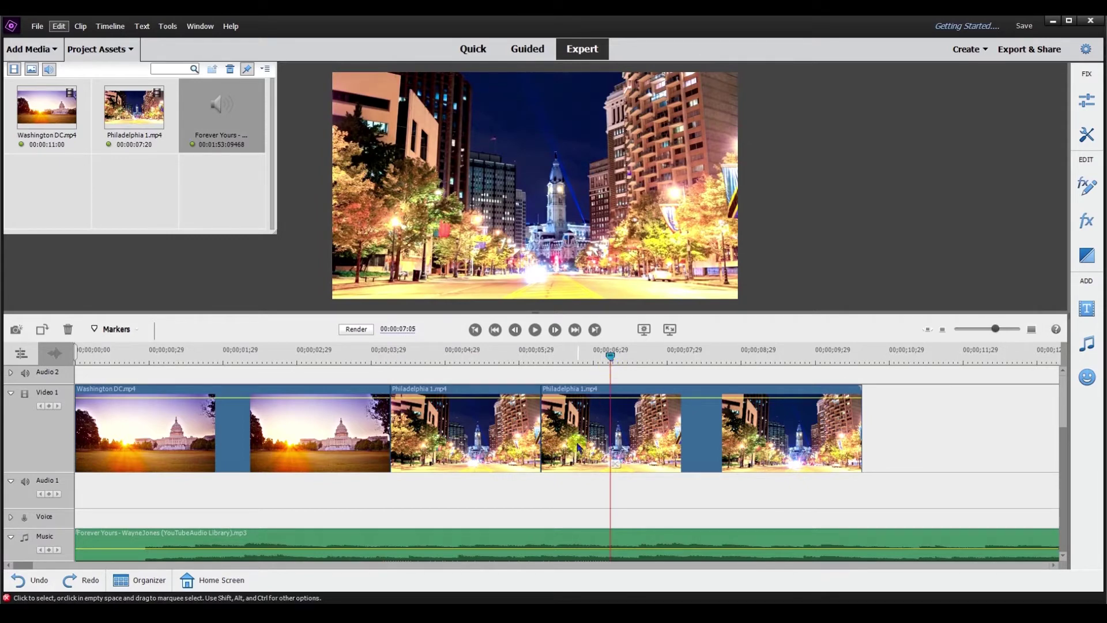
{"action": "key", "text": "ctrl+k"}
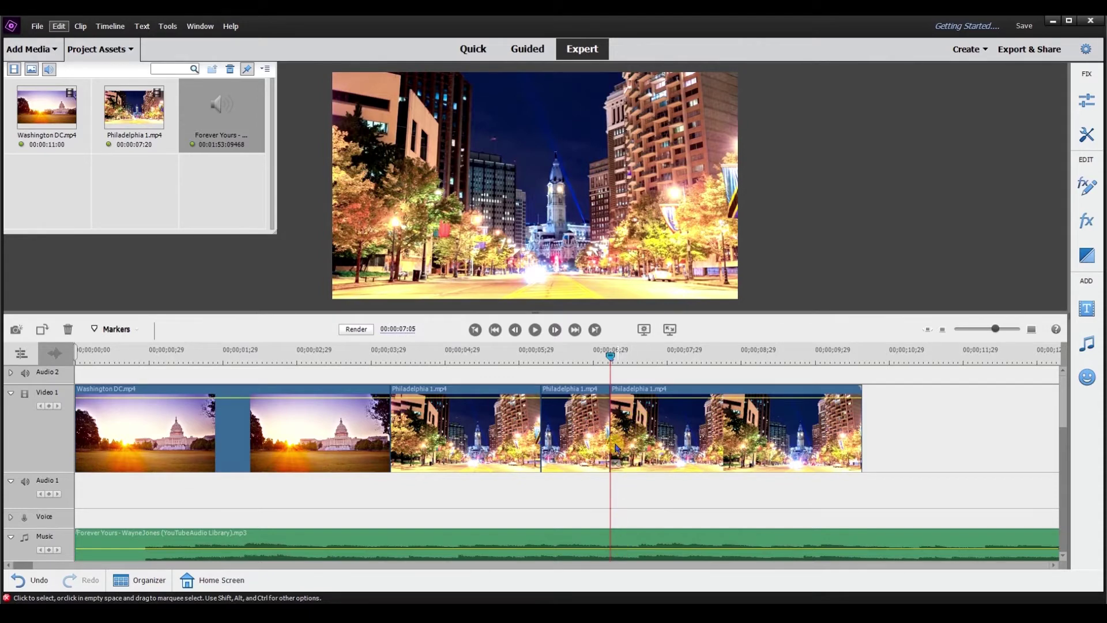
{"action": "left_click_drag", "start_coordinate": [611, 357], "coordinate": [649, 358]}
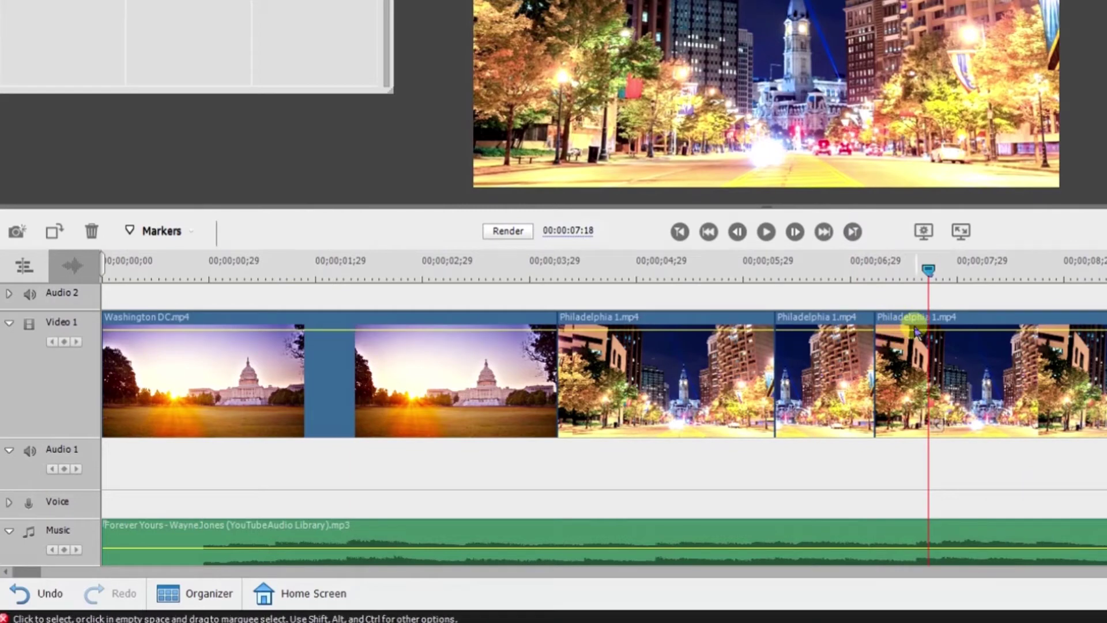
{"action": "left_click_drag", "start_coordinate": [922, 277], "coordinate": [871, 272]}
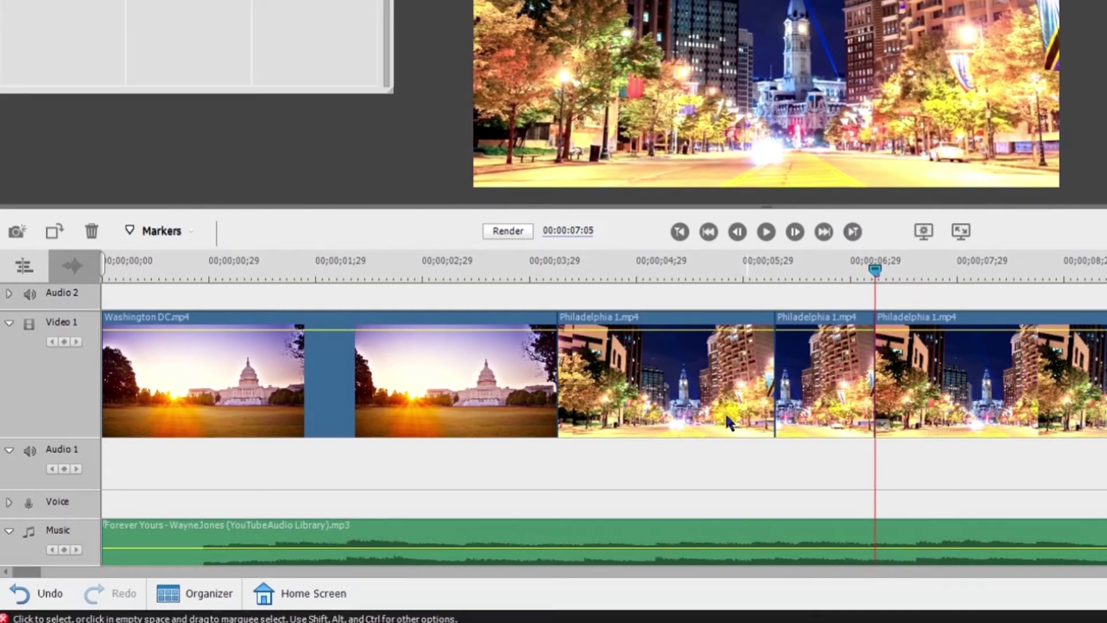
Move the Forever Yours clip from the Music track to Audio 1 and split it together with the video at 00:00:08:00.
{"action": "left_click_drag", "start_coordinate": [317, 536], "coordinate": [324, 444]}
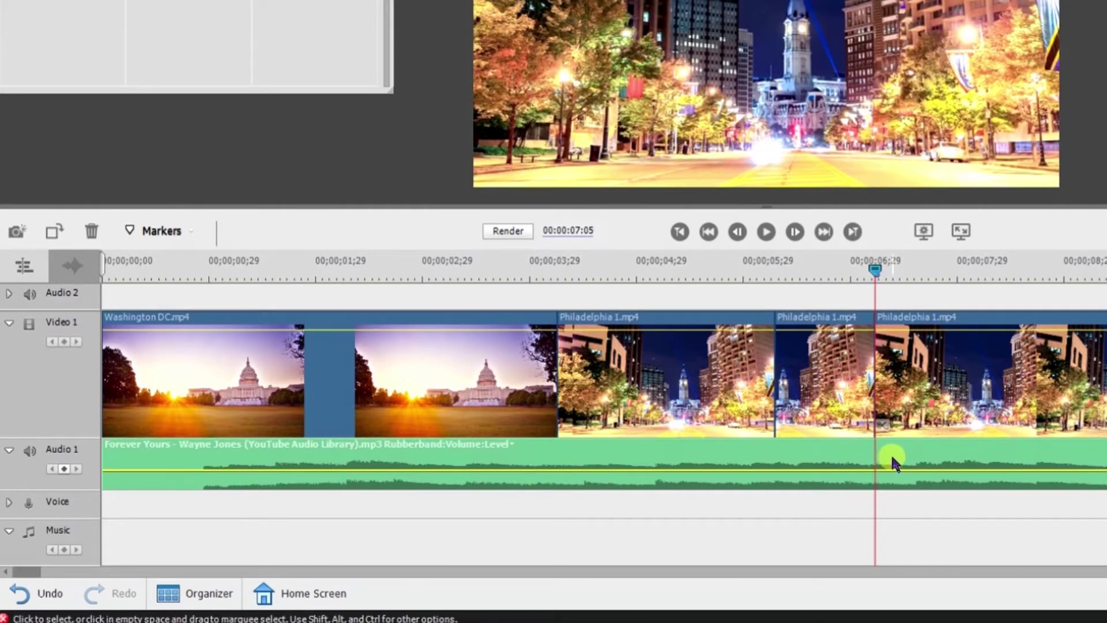
{"action": "left_click", "coordinate": [972, 533]}
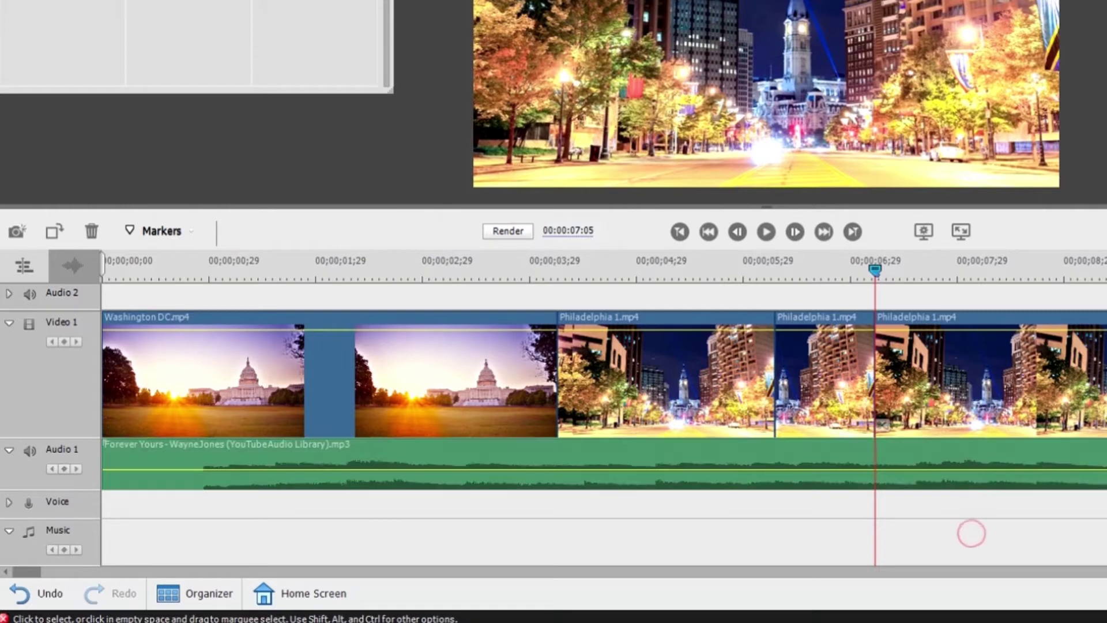
{"action": "left_click_drag", "start_coordinate": [873, 269], "coordinate": [959, 275]}
{"action": "left_click", "coordinate": [961, 272]}
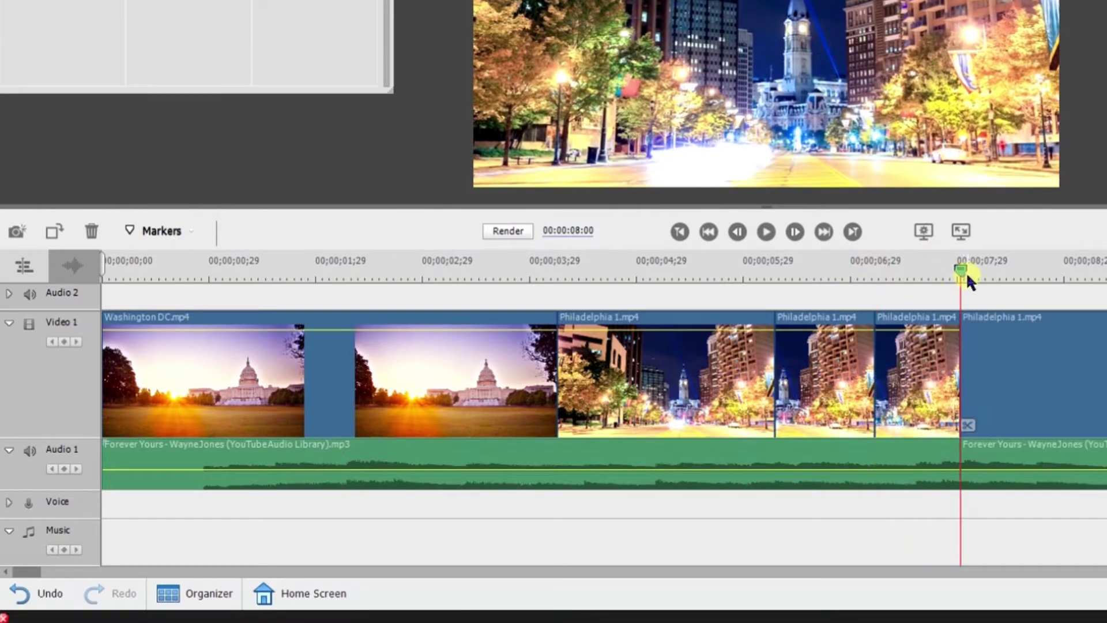
{"action": "left_click_drag", "start_coordinate": [967, 268], "coordinate": [999, 268]}
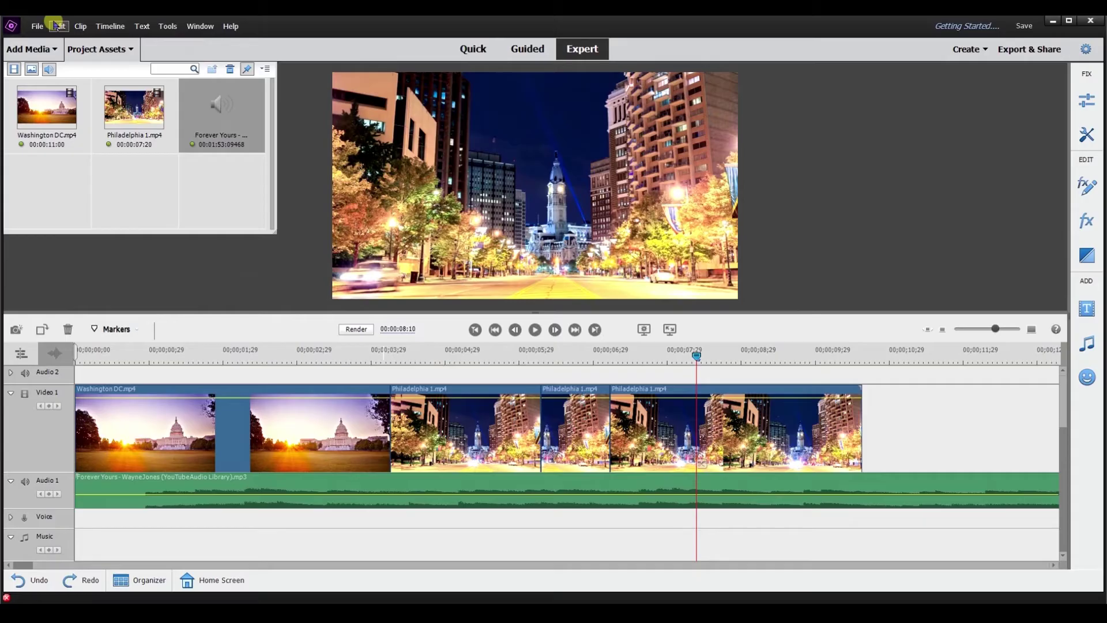
Undo the move of the Forever Yours clip to the Audio 1 track.
{"action": "left_click", "coordinate": [60, 27]}
{"action": "left_click", "coordinate": [68, 40]}
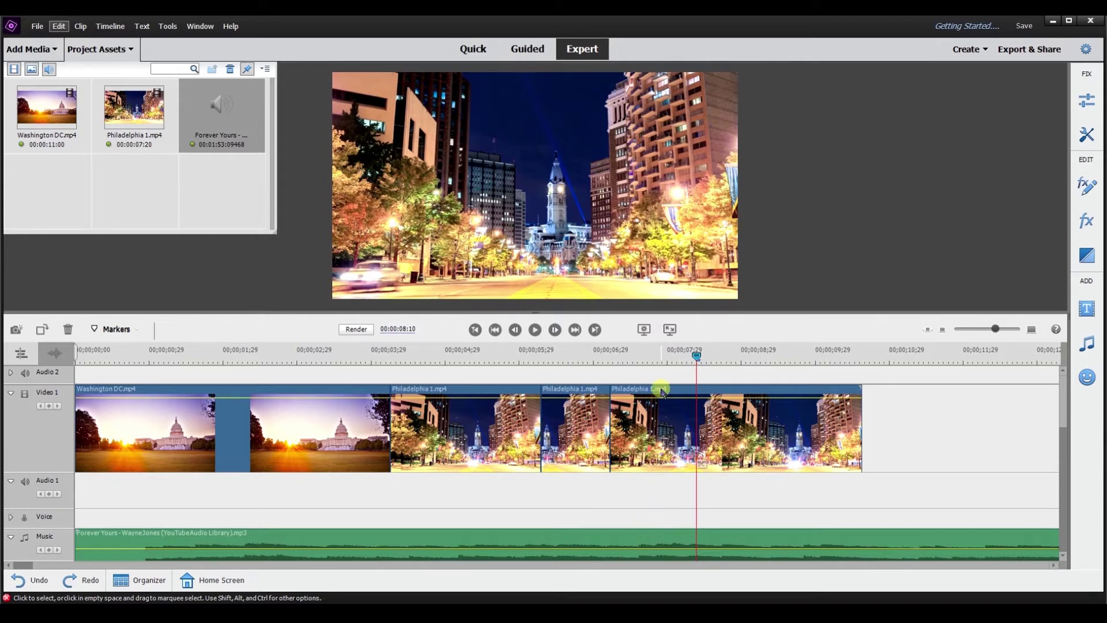
{"action": "key", "text": "ctrl+shift+z"}
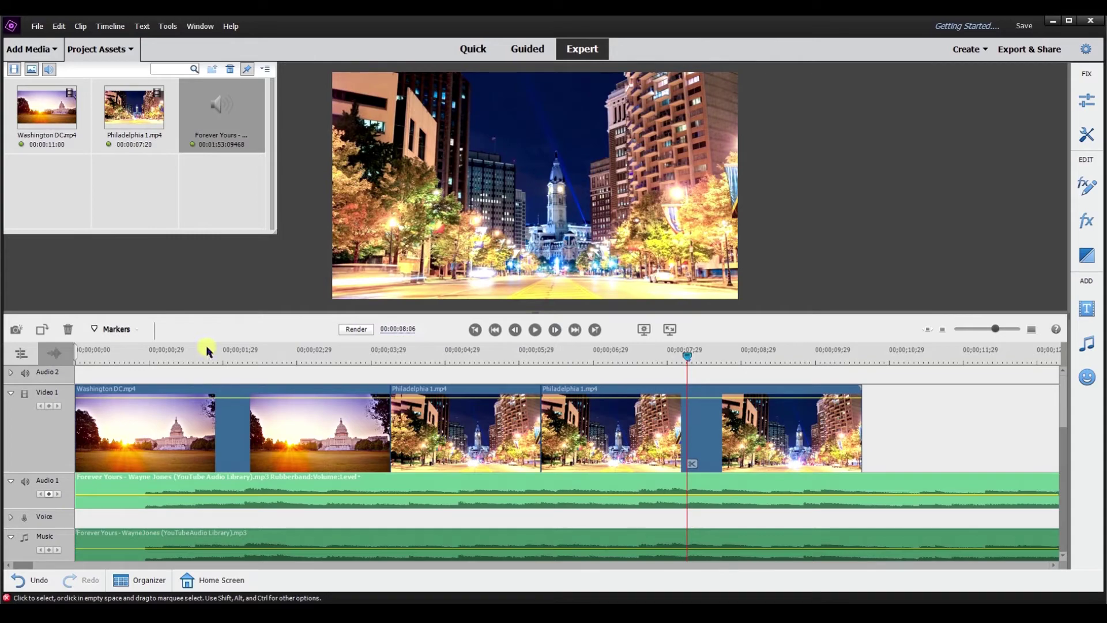
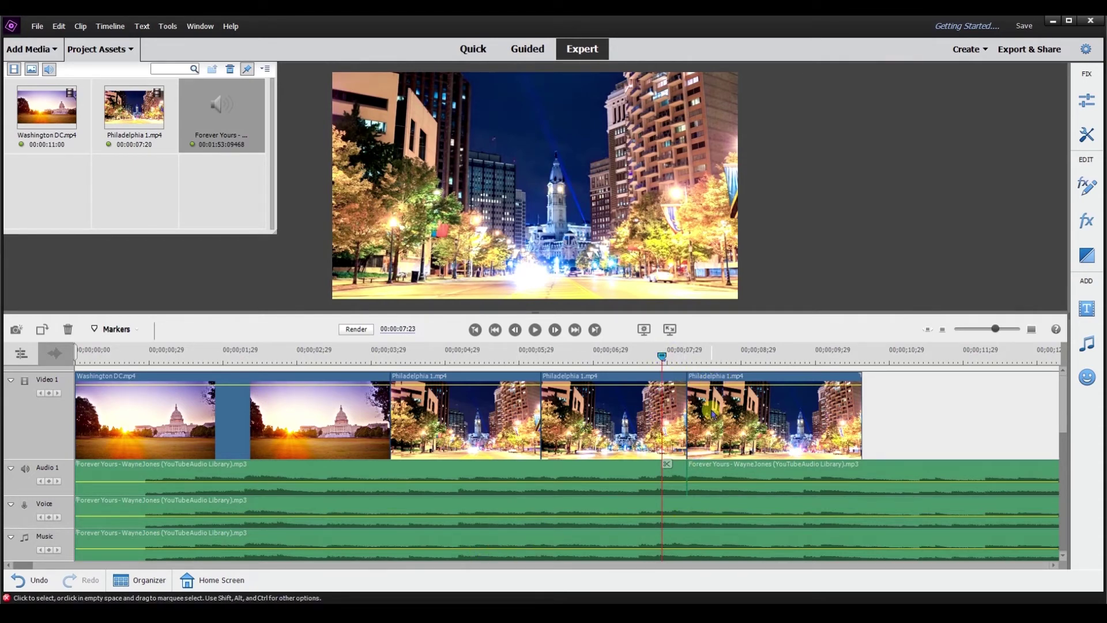
Split the Forever Yours clips on the Voice and Music tracks one at a time at 00:00:08:06.
{"action": "left_click", "coordinate": [706, 474]}
{"action": "left_click", "coordinate": [663, 362]}
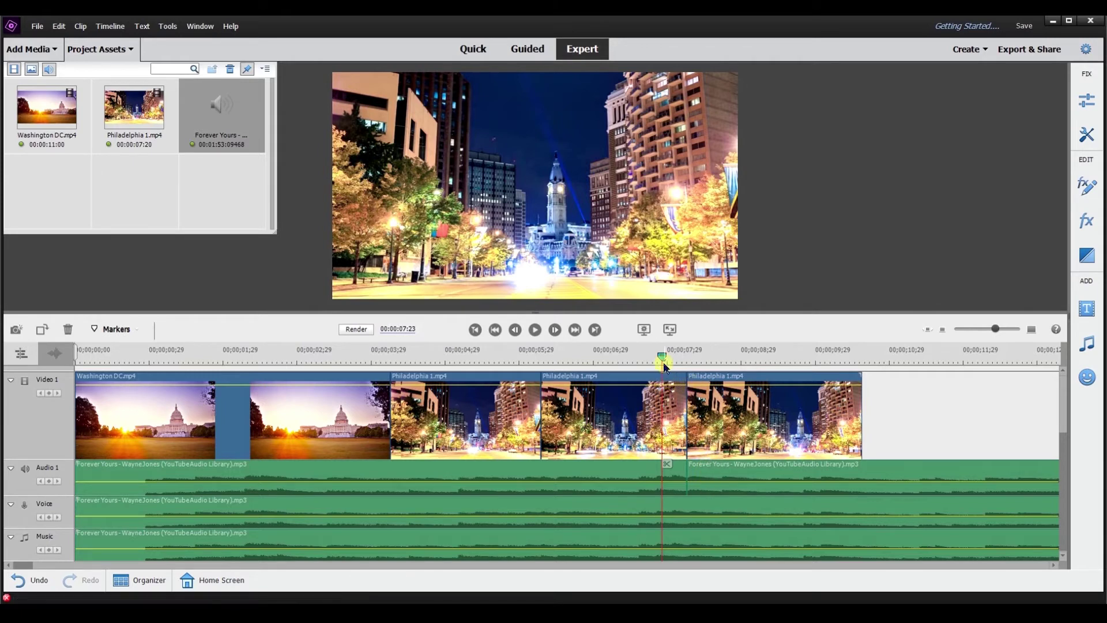
{"action": "left_click_drag", "start_coordinate": [664, 362], "coordinate": [691, 360]}
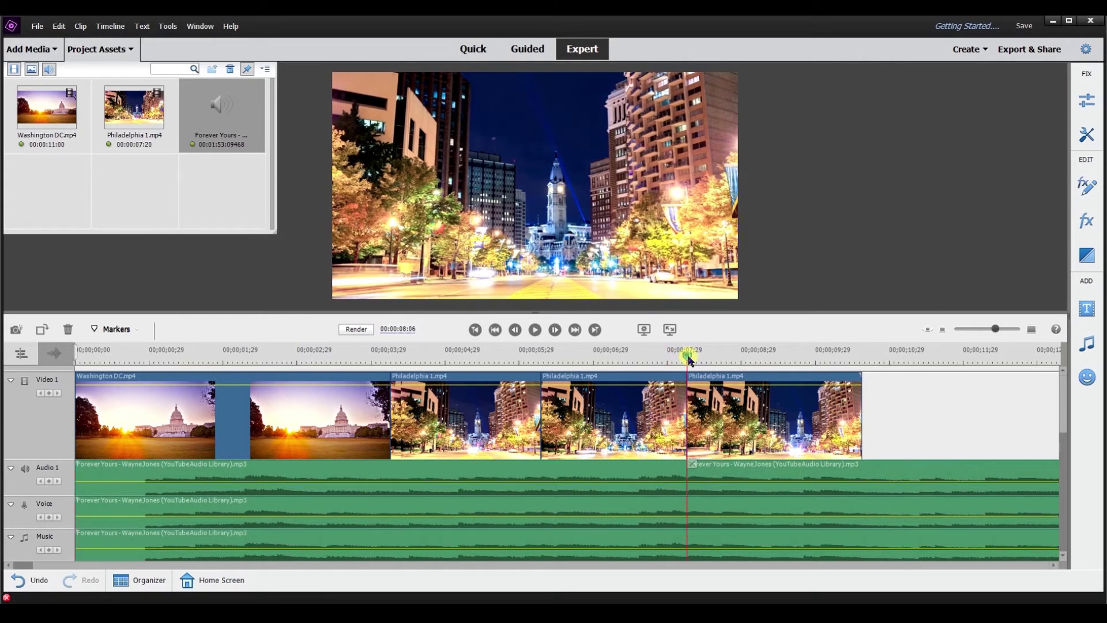
{"action": "left_click", "coordinate": [703, 514]}
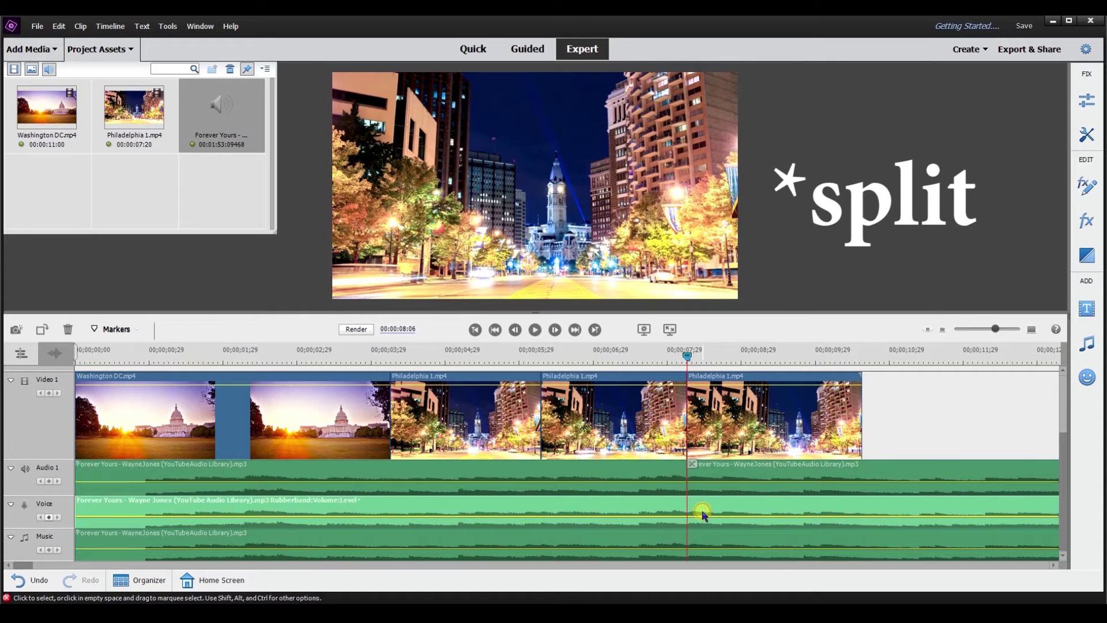
{"action": "left_click", "coordinate": [692, 464]}
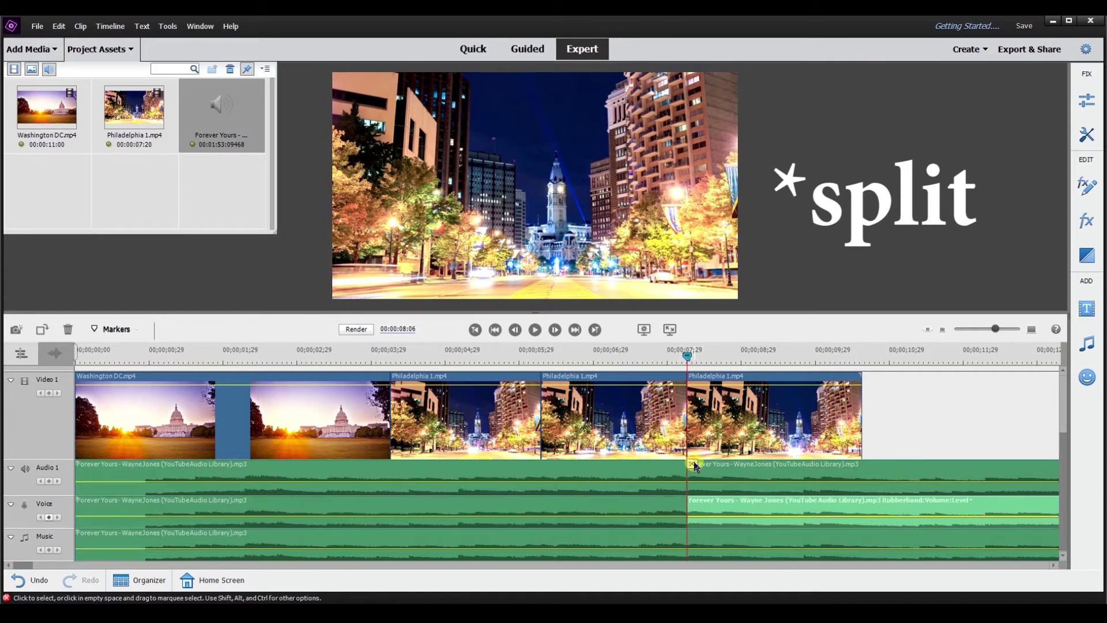
{"action": "left_click", "coordinate": [711, 548]}
{"action": "left_click", "coordinate": [693, 465]}
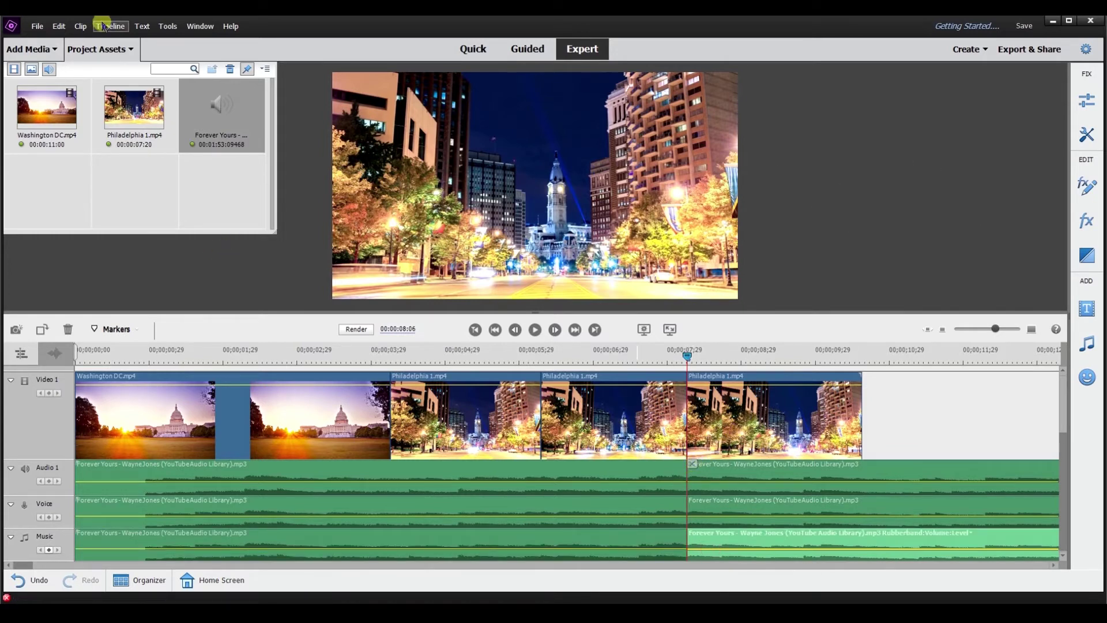
Undo the splits made at 00:00:08:06 on the video, audio, voice and music tracks.
{"action": "key", "text": "ctrl+z"}
{"action": "key", "text": "ctrl+z"}
{"action": "key", "text": "ctrl+z"}
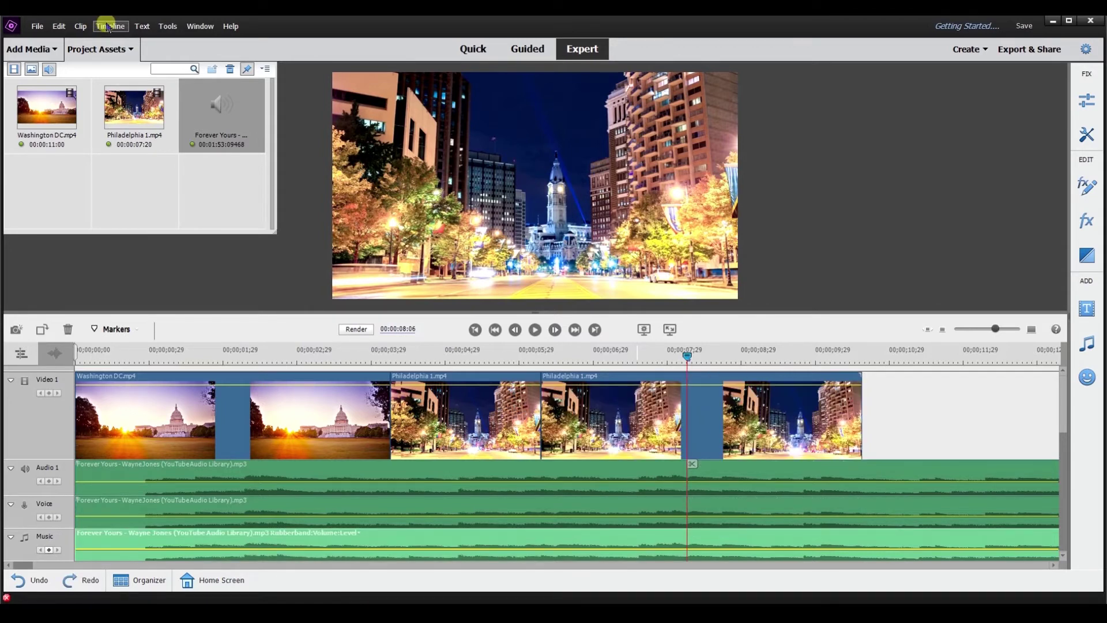
{"action": "key", "text": "ctrl+z"}
{"action": "key", "text": "ctrl+z"}
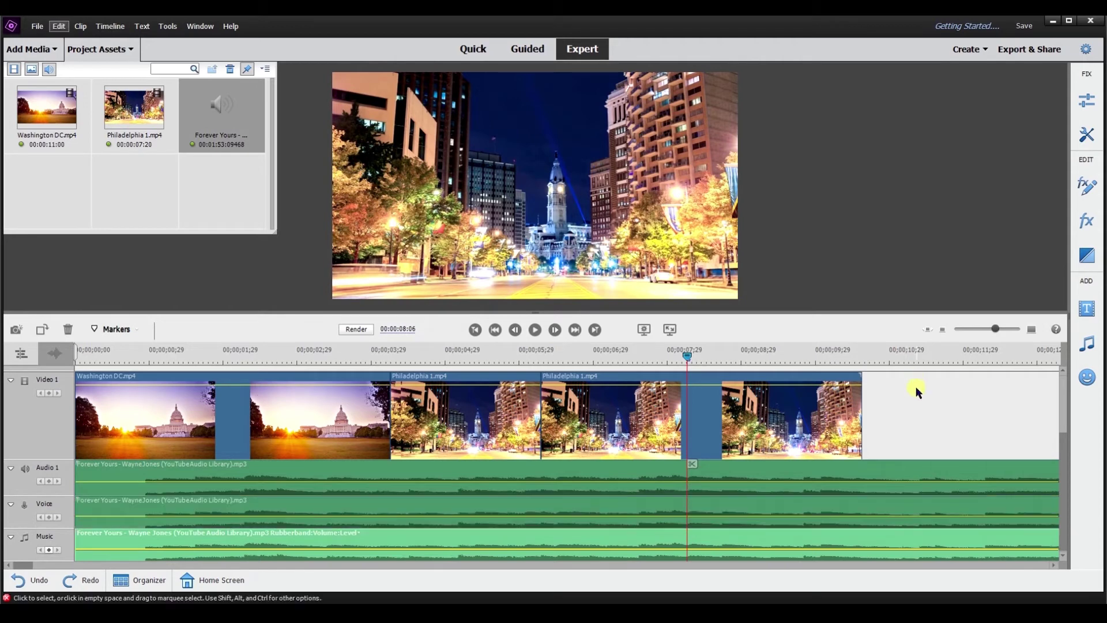
{"action": "key", "text": "ctrl+z"}
Marquee-select the last Philadelphia 1 clip with the three Forever Yours clips below it, and clear the selection.
{"action": "left_click_drag", "start_coordinate": [964, 384], "coordinate": [772, 533]}
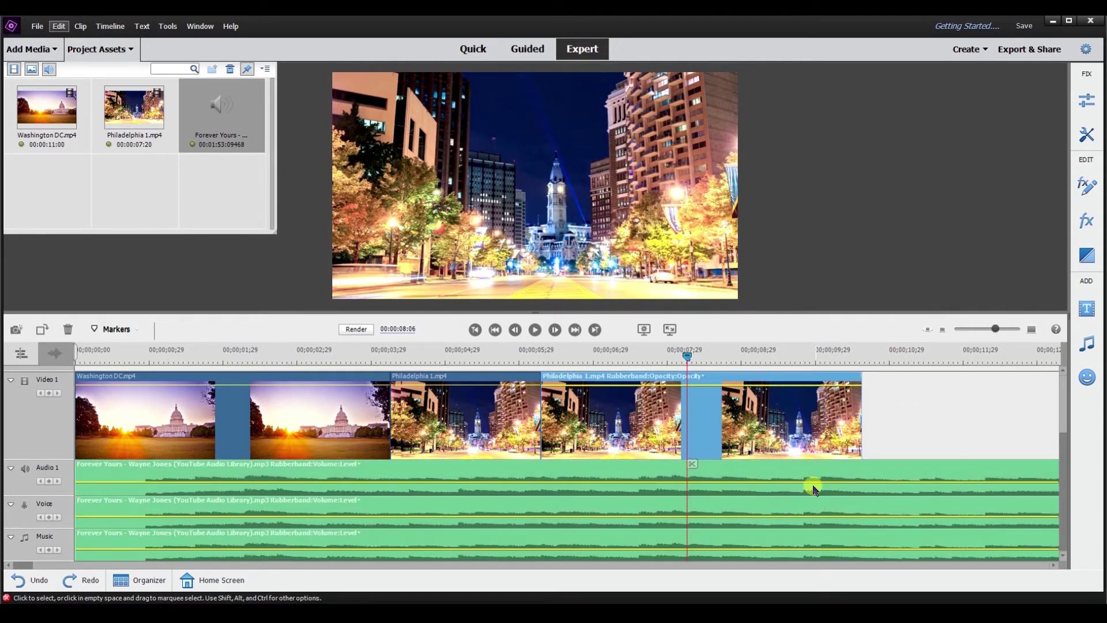
{"action": "left_click", "coordinate": [968, 399]}
{"action": "left_click_drag", "start_coordinate": [967, 399], "coordinate": [731, 524]}
{"action": "left_click", "coordinate": [944, 412]}
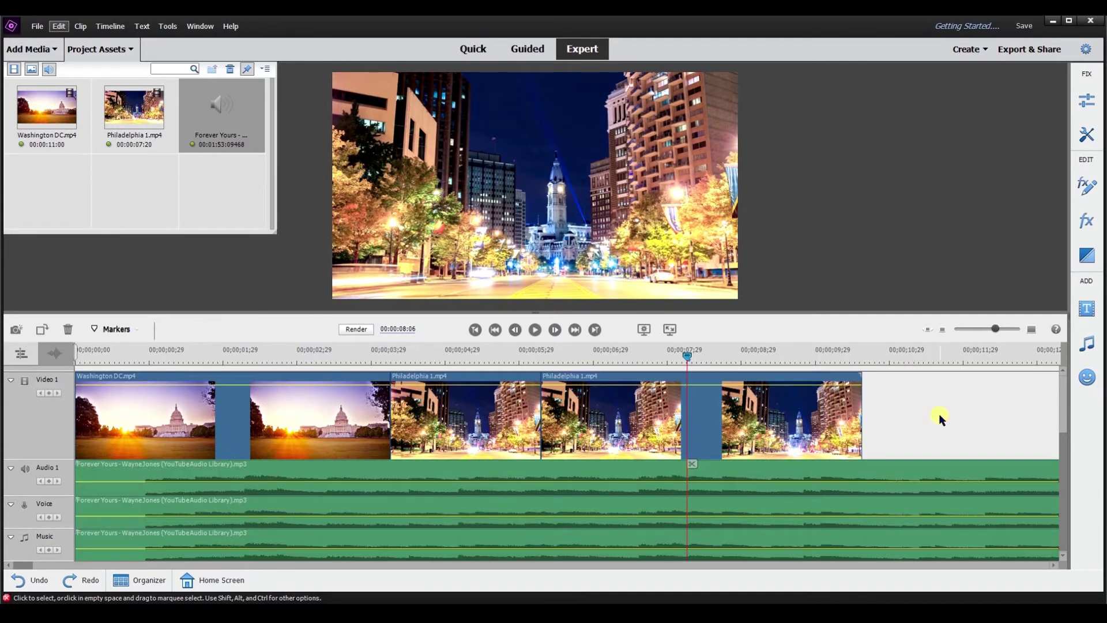
Select all timeline clips to split every track at 00:00:08:06, and select the middle Philadelphia 1 piece.
{"action": "key", "text": "ctrl+a"}
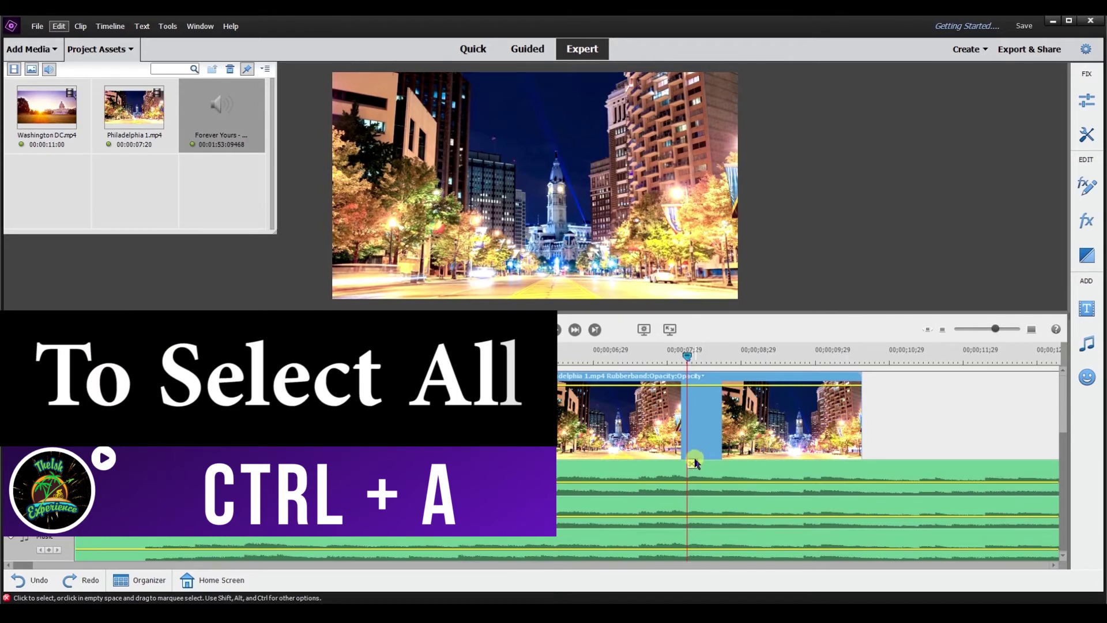
{"action": "key", "text": "ctrl+k"}
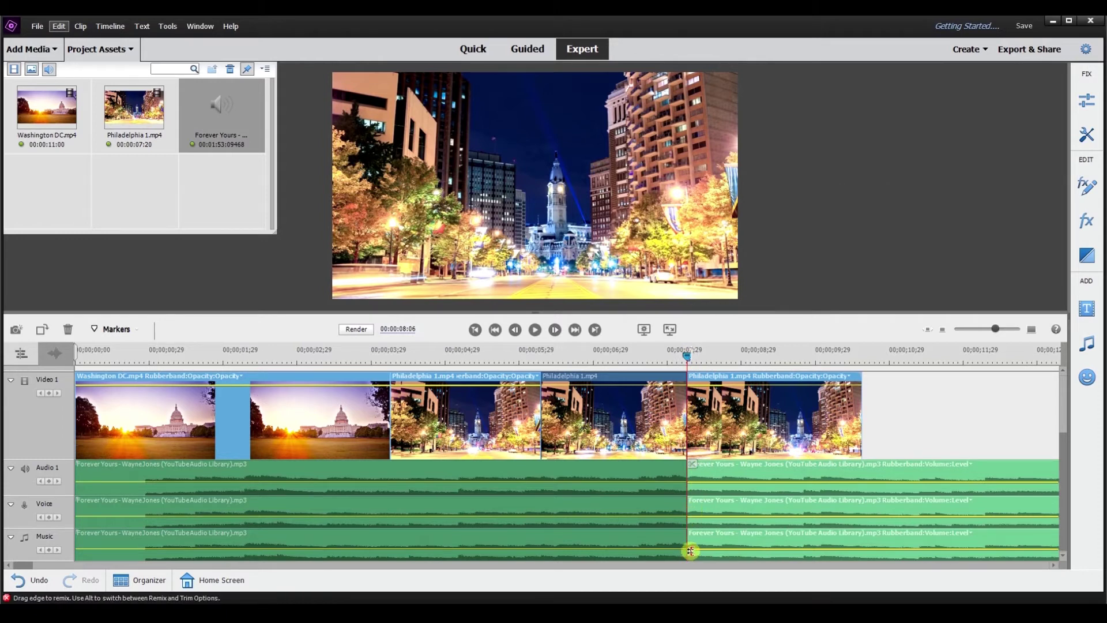
{"action": "left_click", "coordinate": [603, 382]}
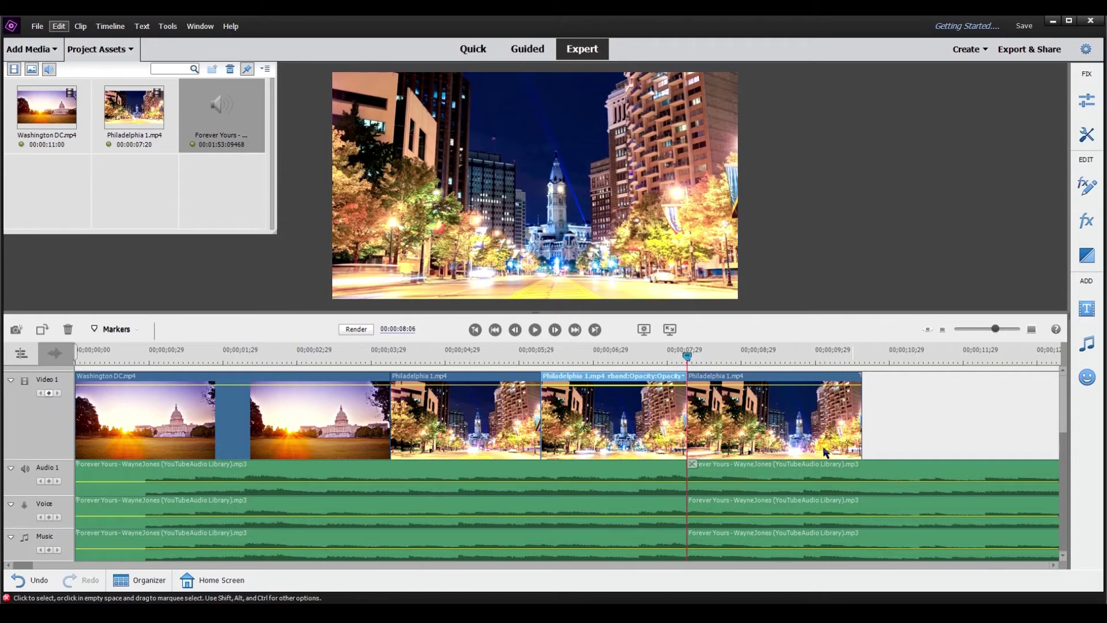
Move the three Forever Yours clips after 00:00:08:06 about 1.5 seconds to the right, opening a gap on the audio tracks.
{"action": "left_click_drag", "start_coordinate": [909, 432], "coordinate": [905, 542]}
{"action": "left_click_drag", "start_coordinate": [870, 487], "coordinate": [980, 489]}
Delete the middle Philadelphia 1 piece without closing its gap, and undo the deletion.
{"action": "left_click", "coordinate": [636, 421]}
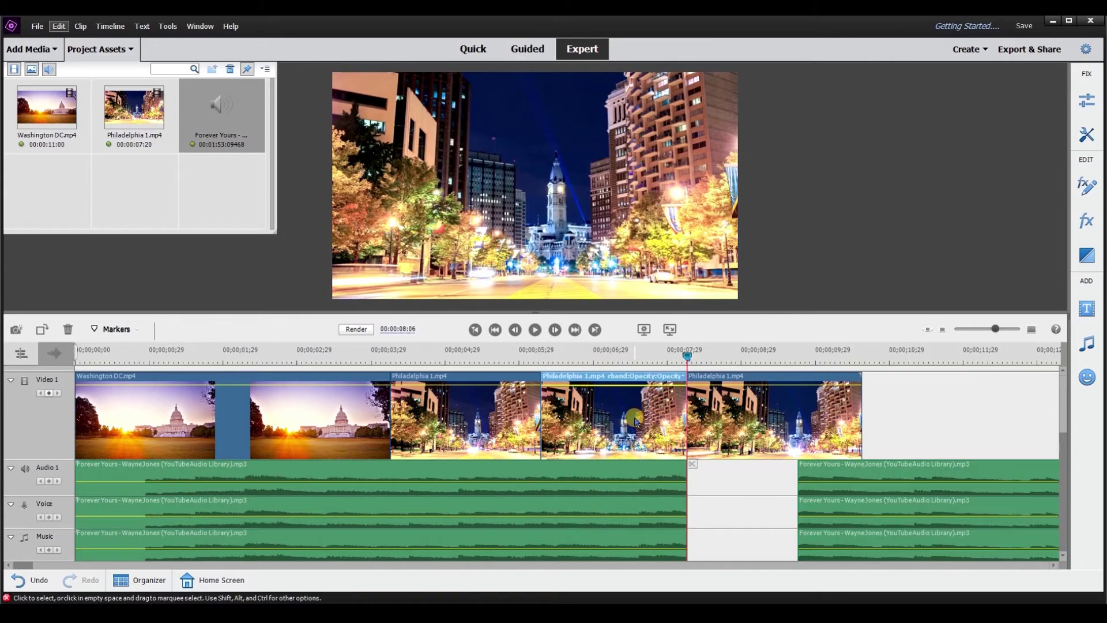
{"action": "right_click", "coordinate": [639, 417]}
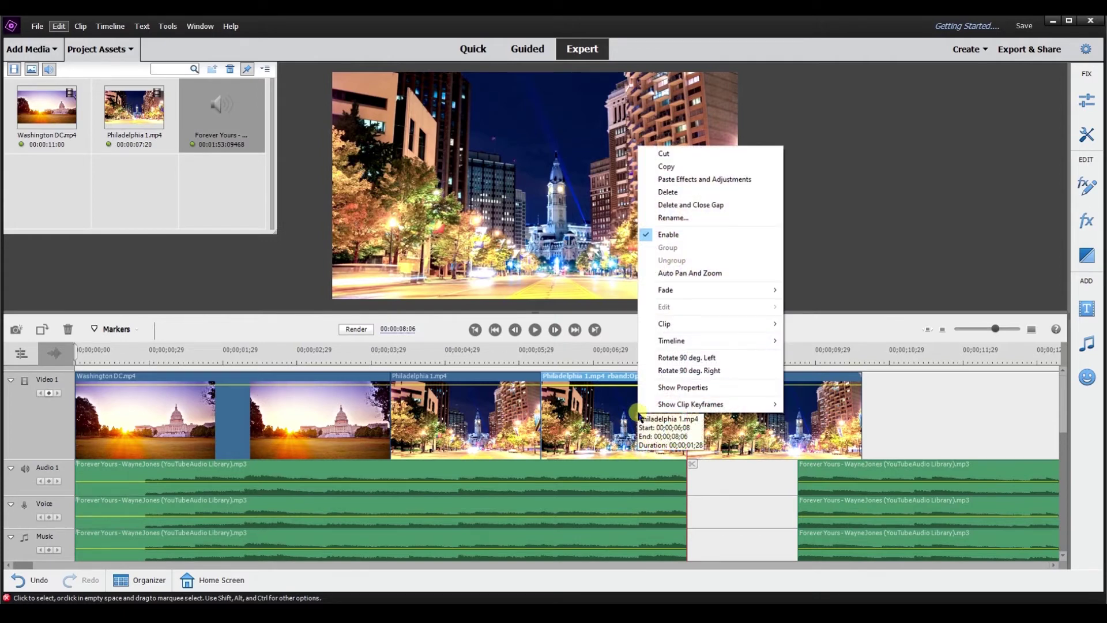
{"action": "left_click", "coordinate": [663, 194]}
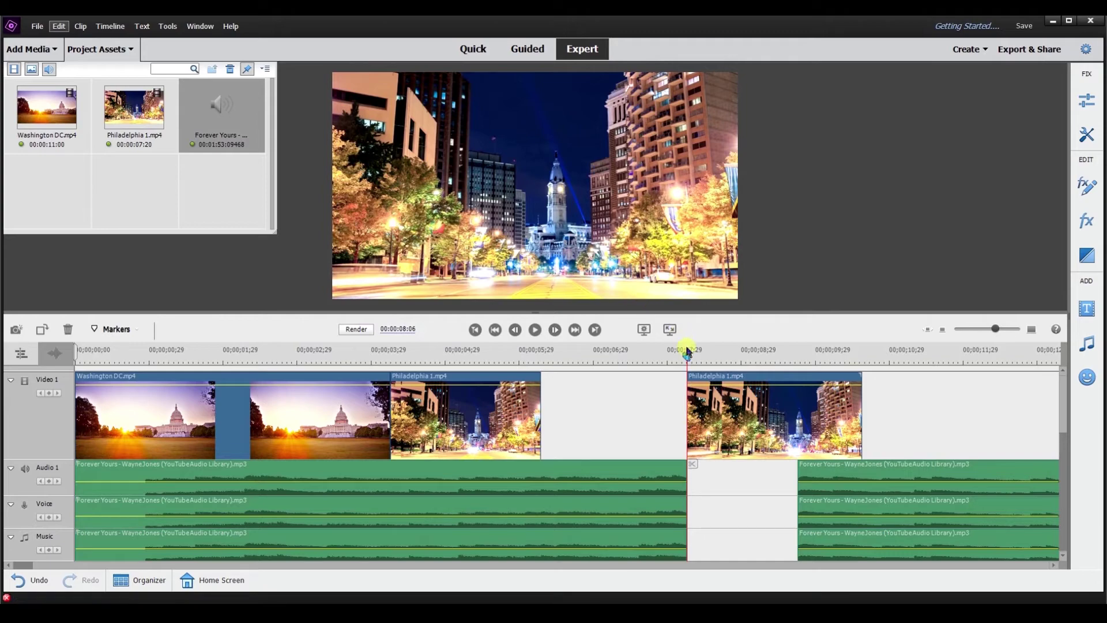
{"action": "left_click_drag", "start_coordinate": [687, 363], "coordinate": [512, 363]}
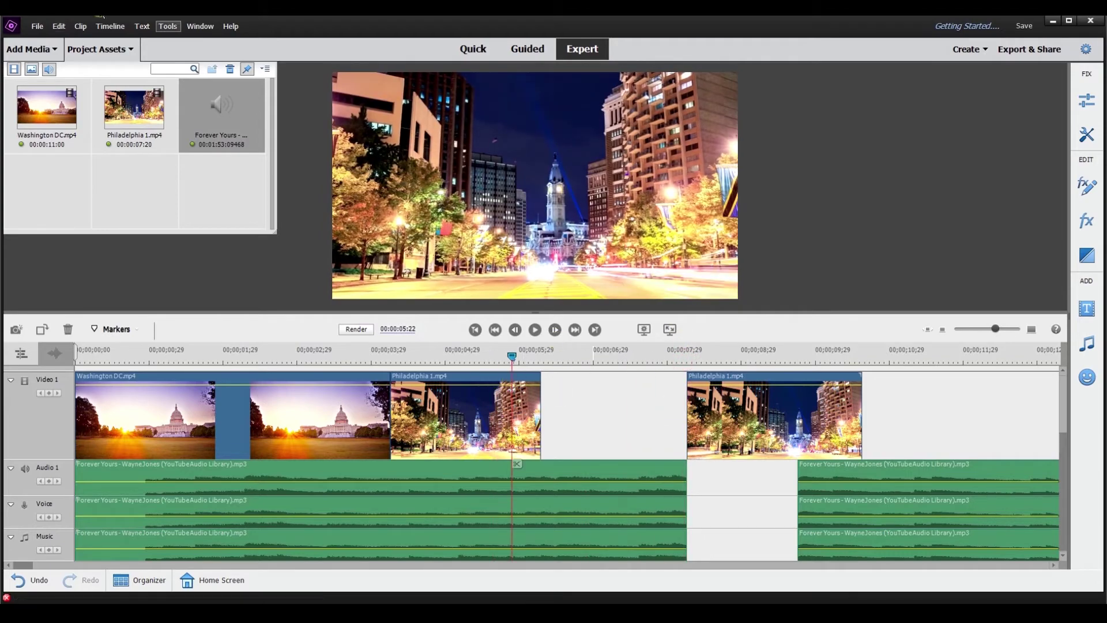
{"action": "key", "text": "ctrl+z"}
Try Delete and Close Gap on the middle Philadelphia 1 piece, and undo it.
{"action": "right_click", "coordinate": [575, 377]}
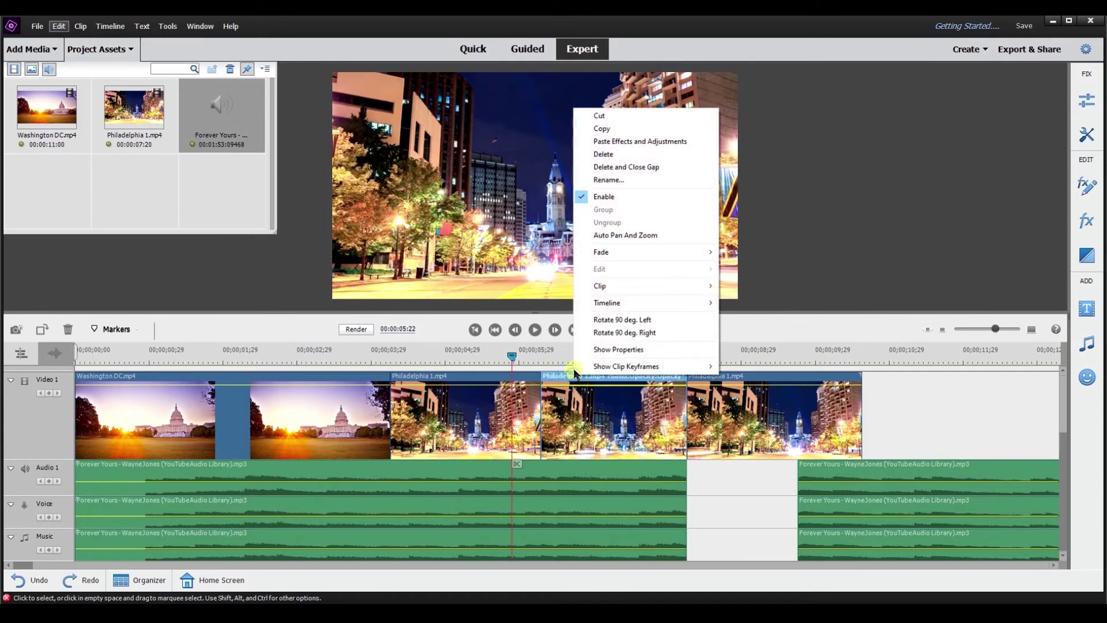
{"action": "left_click", "coordinate": [635, 168]}
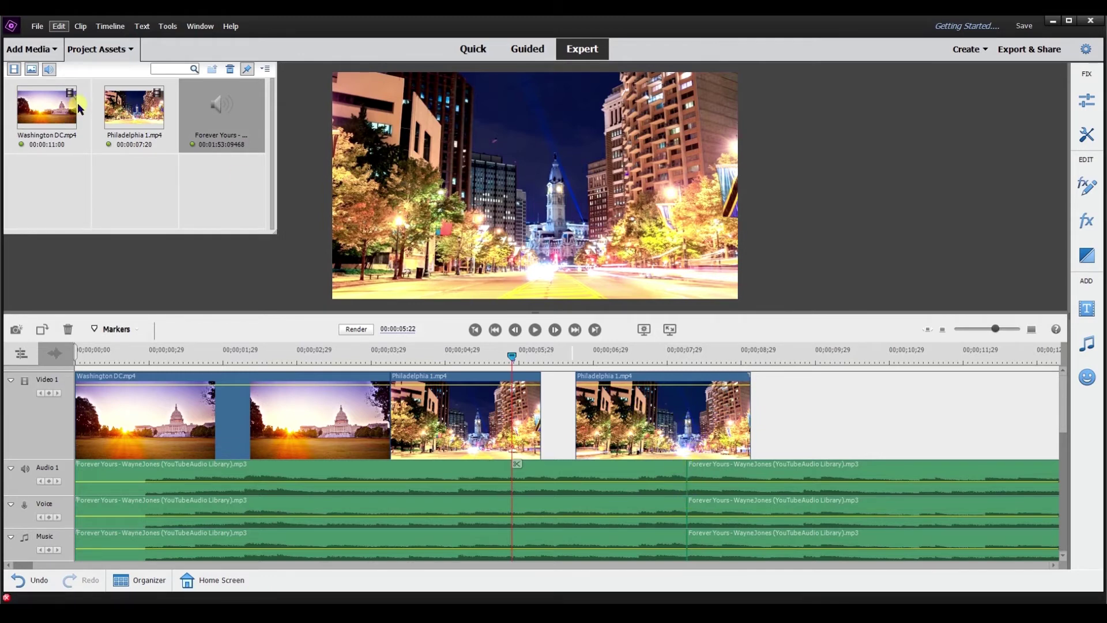
{"action": "key", "text": "ctrl+z"}
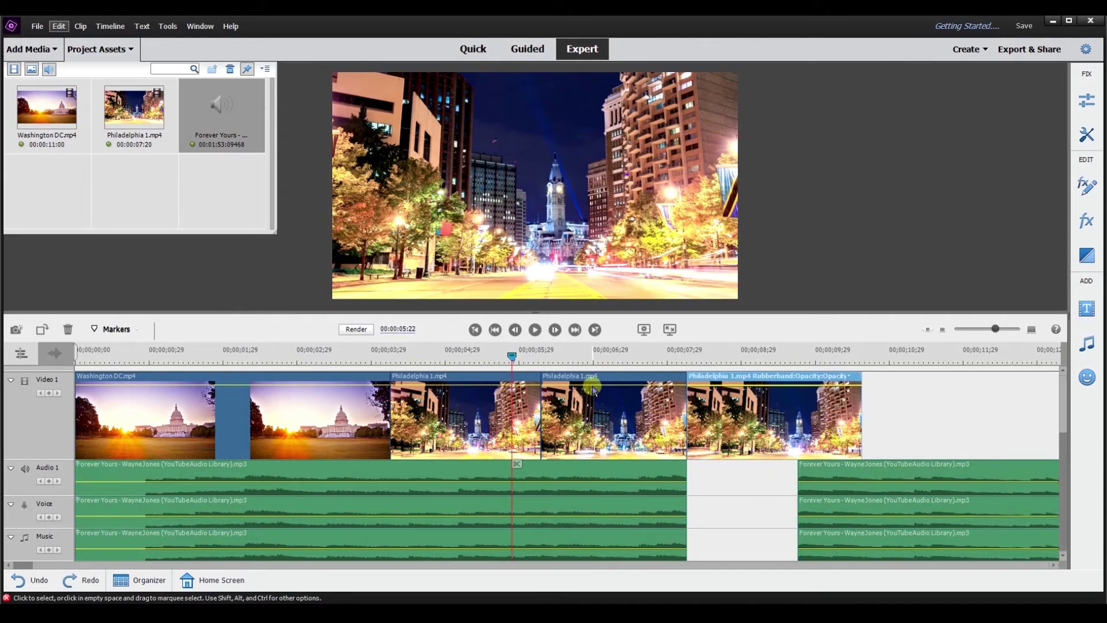
Delete the middle Philadelphia 1 piece with its gap closed, and close the small gap remaining between the Video 1 clips.
{"action": "right_click", "coordinate": [622, 406]}
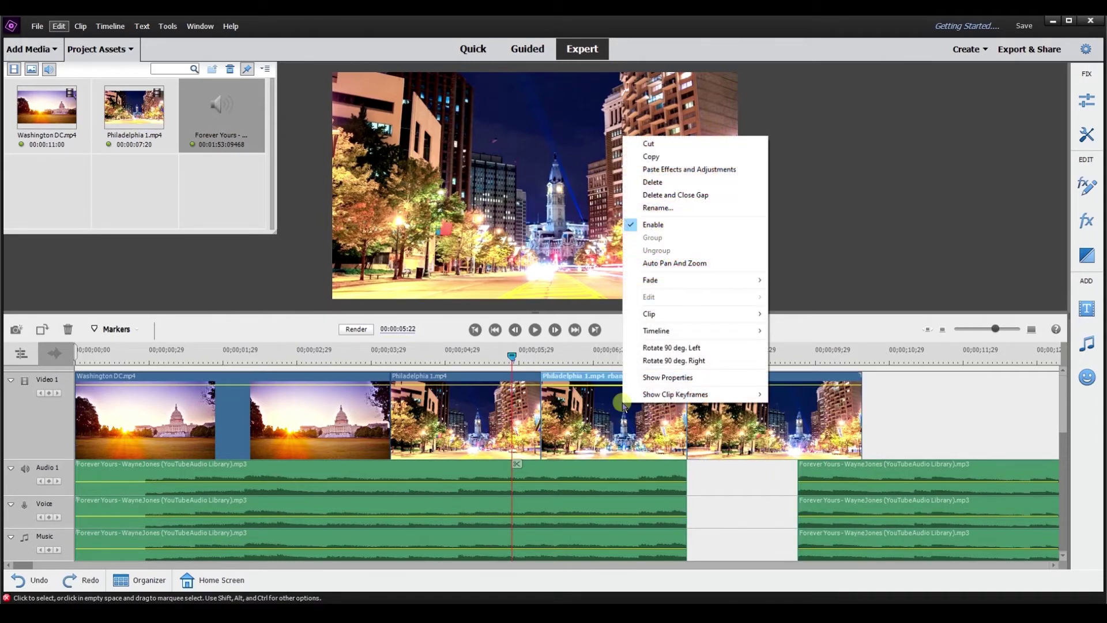
{"action": "left_click", "coordinate": [660, 196]}
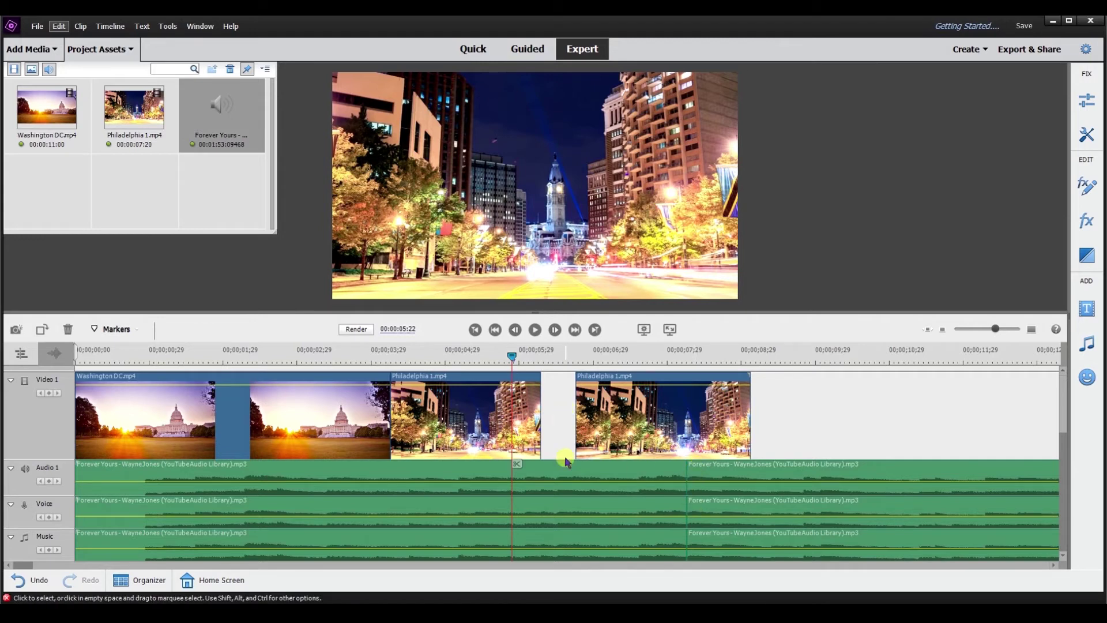
{"action": "right_click", "coordinate": [553, 405]}
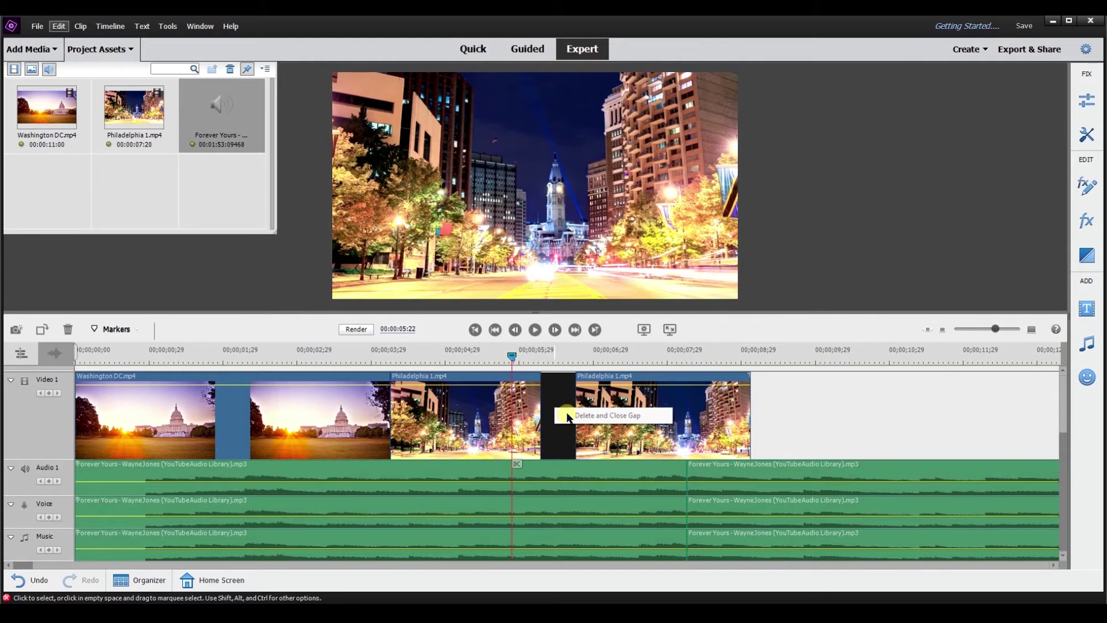
{"action": "left_click", "coordinate": [548, 420]}
{"action": "left_click_drag", "start_coordinate": [604, 419], "coordinate": [602, 420]}
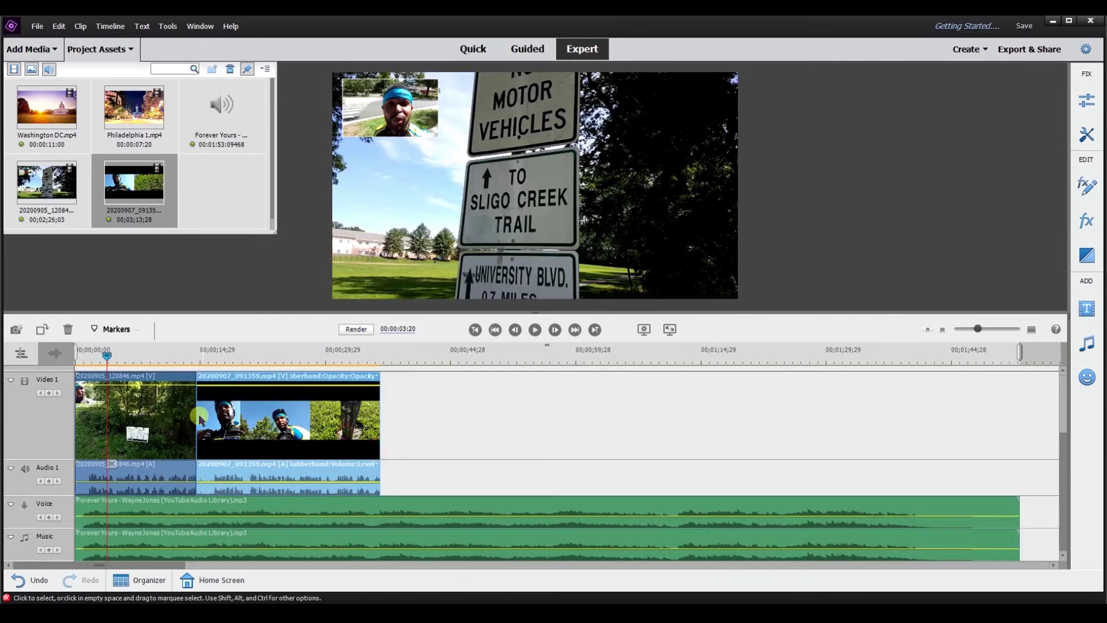
{"action": "left_click", "coordinate": [168, 519]}
{"action": "left_click", "coordinate": [187, 535]}
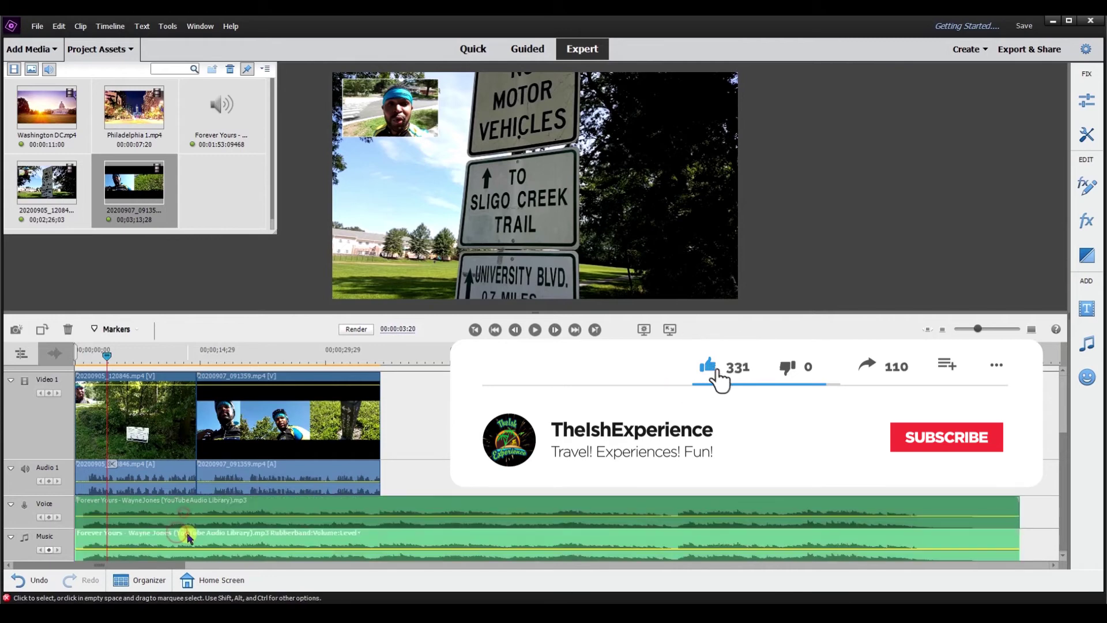
{"action": "left_click", "coordinate": [176, 517]}
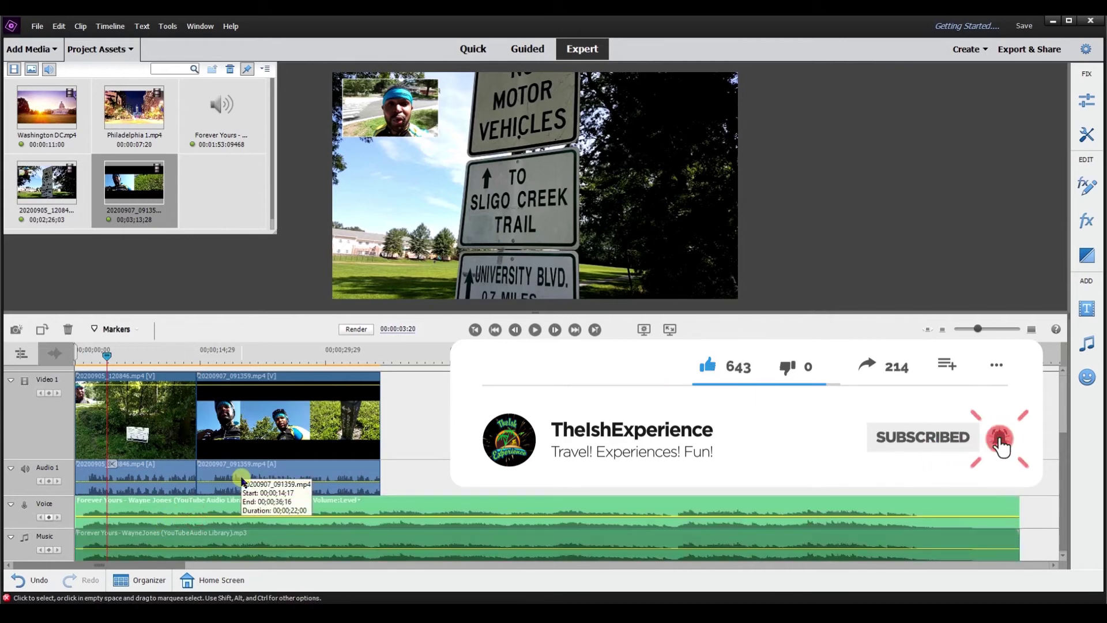
{"action": "left_click", "coordinate": [144, 479]}
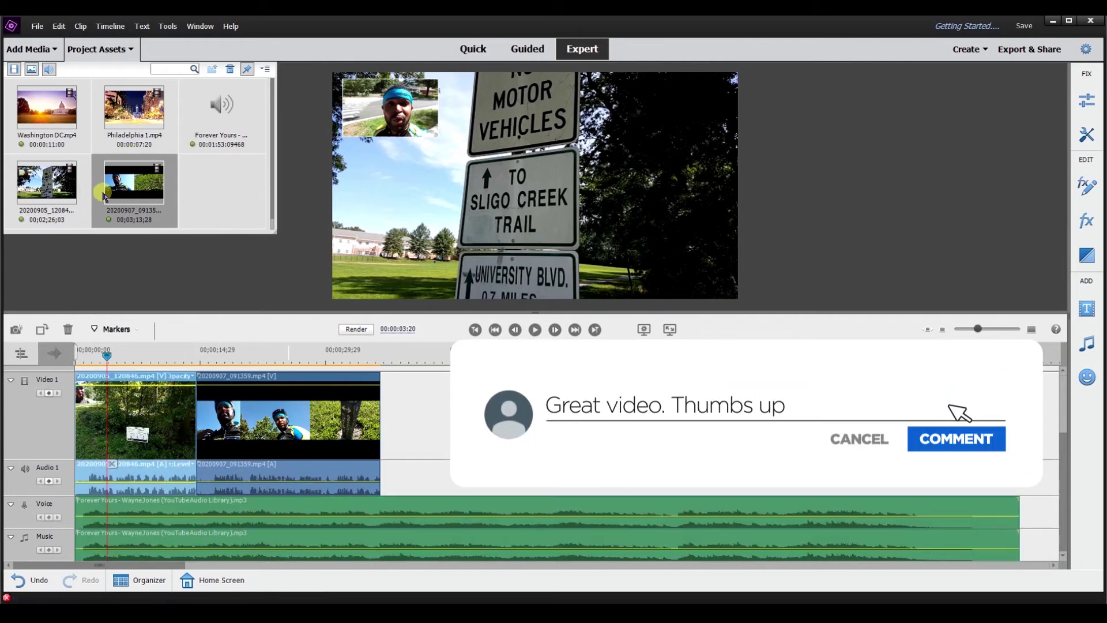
Insert the 20200907_091359 asset between the two Video 1 clips directly on the timeline, and undo the insertion.
{"action": "left_click_drag", "start_coordinate": [158, 242], "coordinate": [240, 369]}
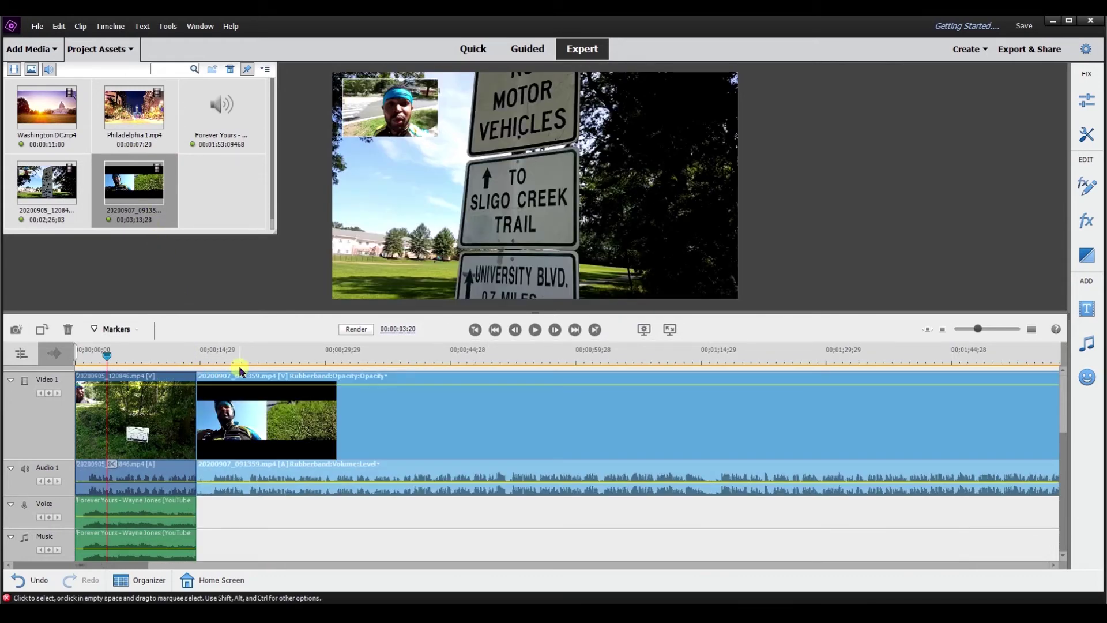
{"action": "left_click", "coordinate": [927, 330]}
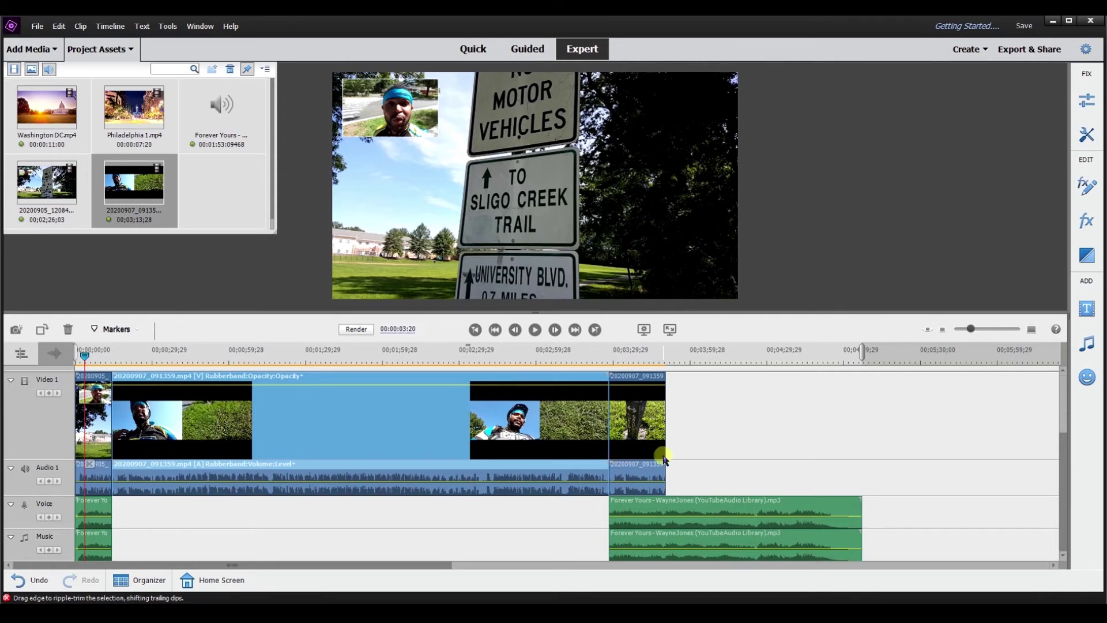
{"action": "right_click", "coordinate": [305, 421]}
{"action": "left_click", "coordinate": [242, 49]}
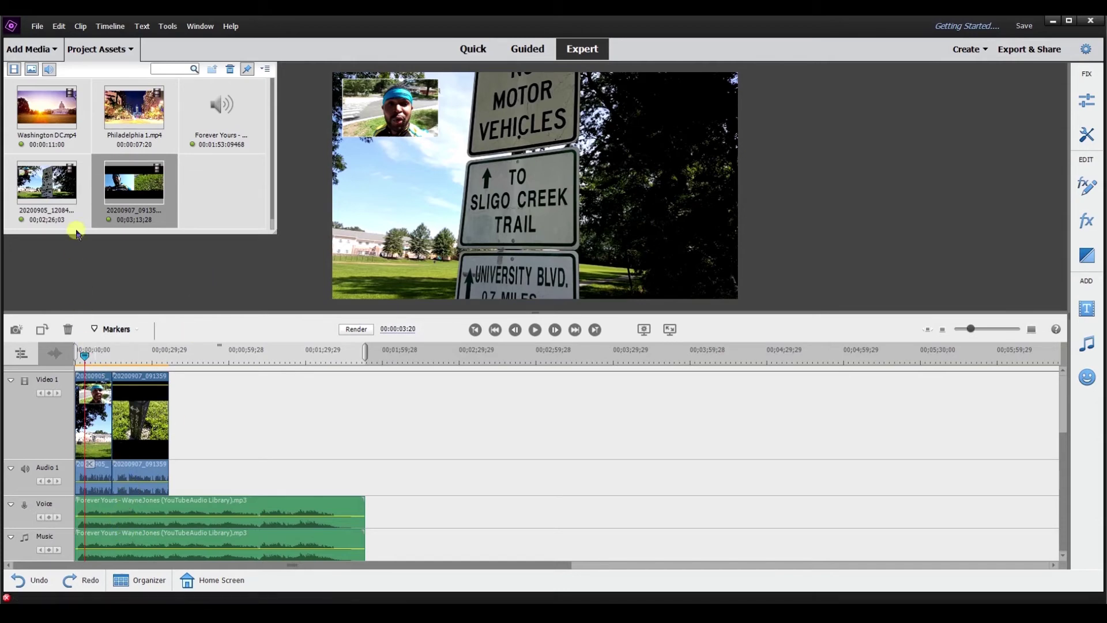
Place the 20200907_091359 asset through the preview with the Insert after this Scene option.
{"action": "left_click_drag", "start_coordinate": [116, 174], "coordinate": [255, 131]}
{"action": "left_click_drag", "start_coordinate": [475, 131], "coordinate": [477, 131]}
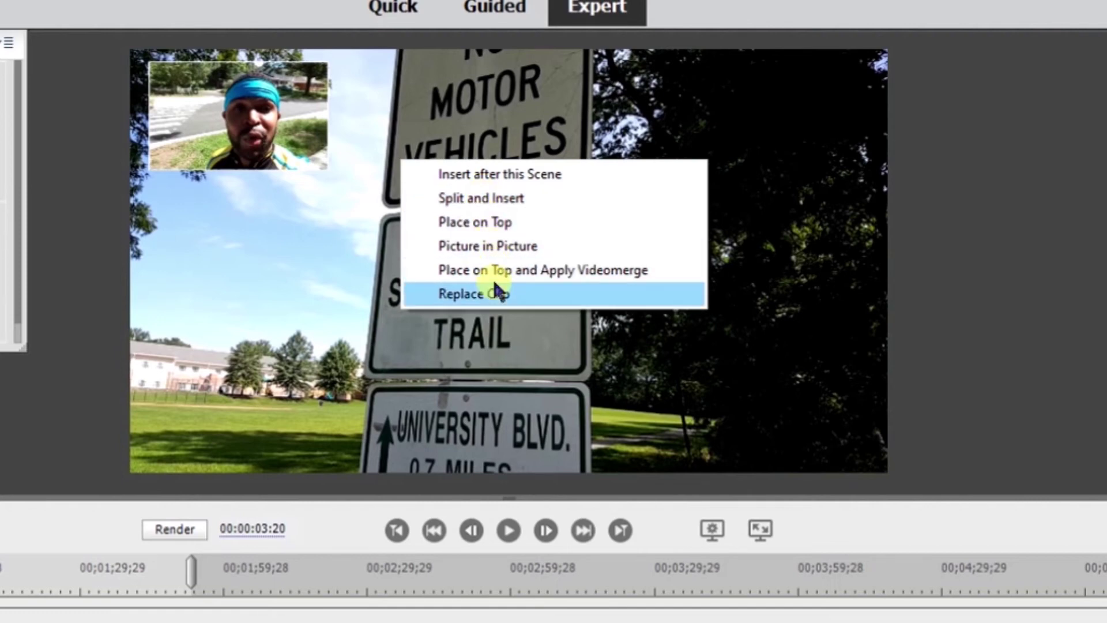
{"action": "left_click", "coordinate": [498, 179]}
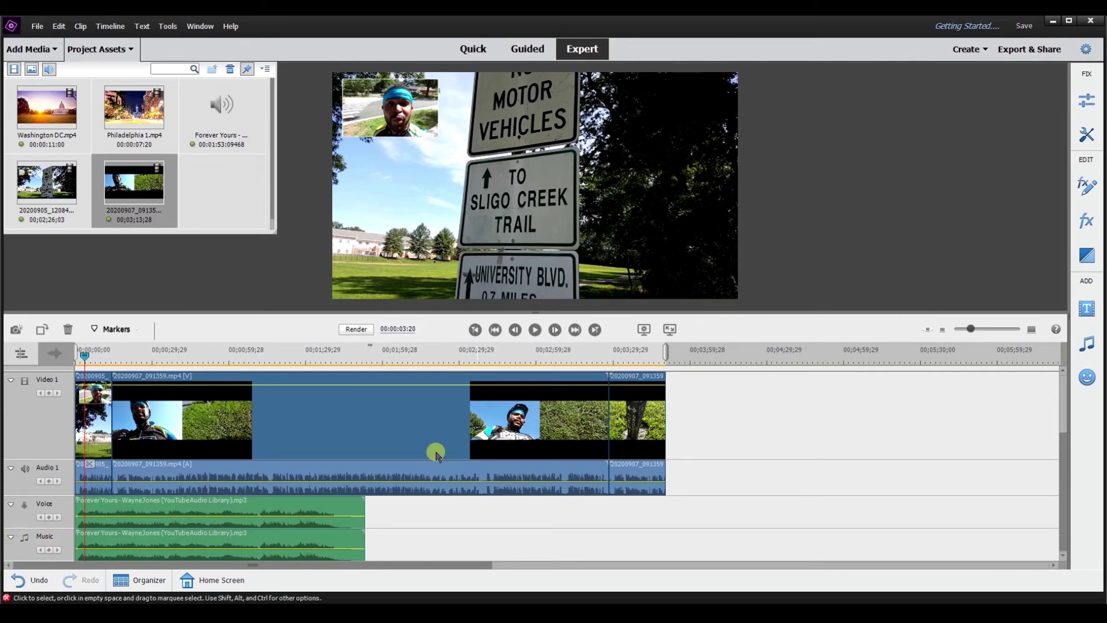
Shorten the inserted 20200907_091359 clip to end at 00:00:56:18 with no gap, and move the playhead to 00:00:37:12.
{"action": "left_click", "coordinate": [364, 456]}
{"action": "key", "text": "Delete"}
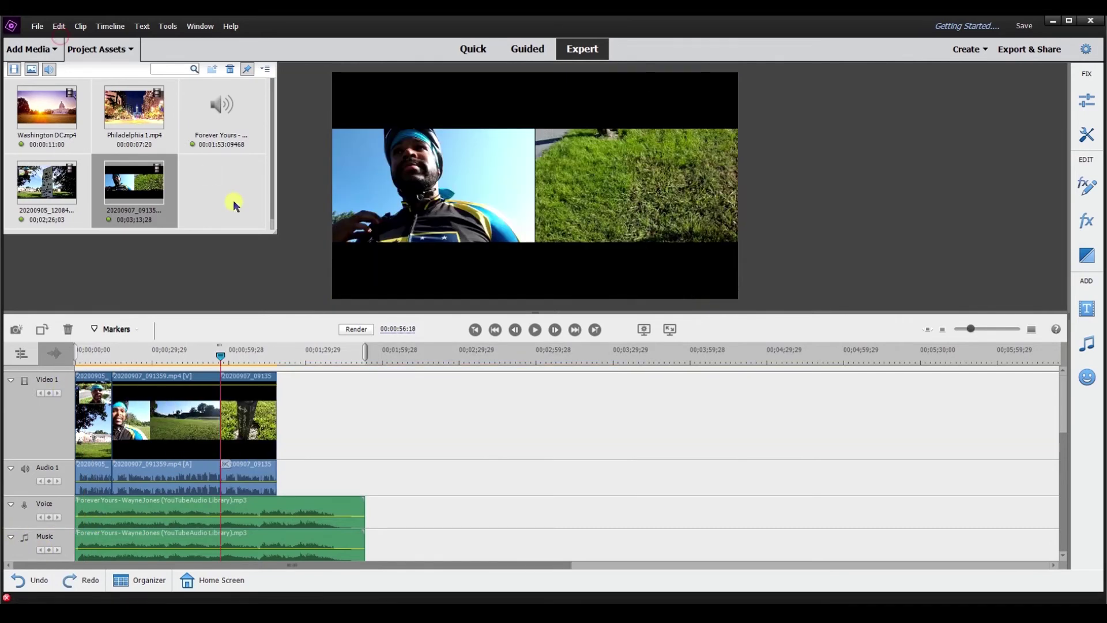
{"action": "left_click_drag", "start_coordinate": [218, 357], "coordinate": [170, 365]}
Use Split and Insert to add 20200907_091359 at the playhead, and undo the insertion.
{"action": "left_click_drag", "start_coordinate": [136, 174], "coordinate": [396, 128]}
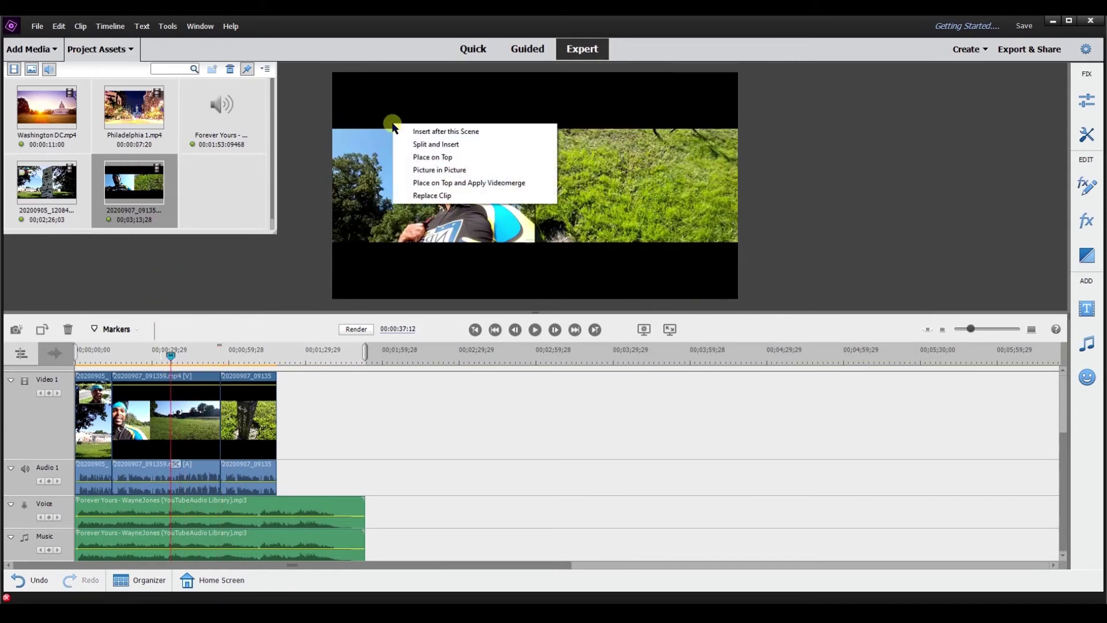
{"action": "left_click", "coordinate": [433, 145]}
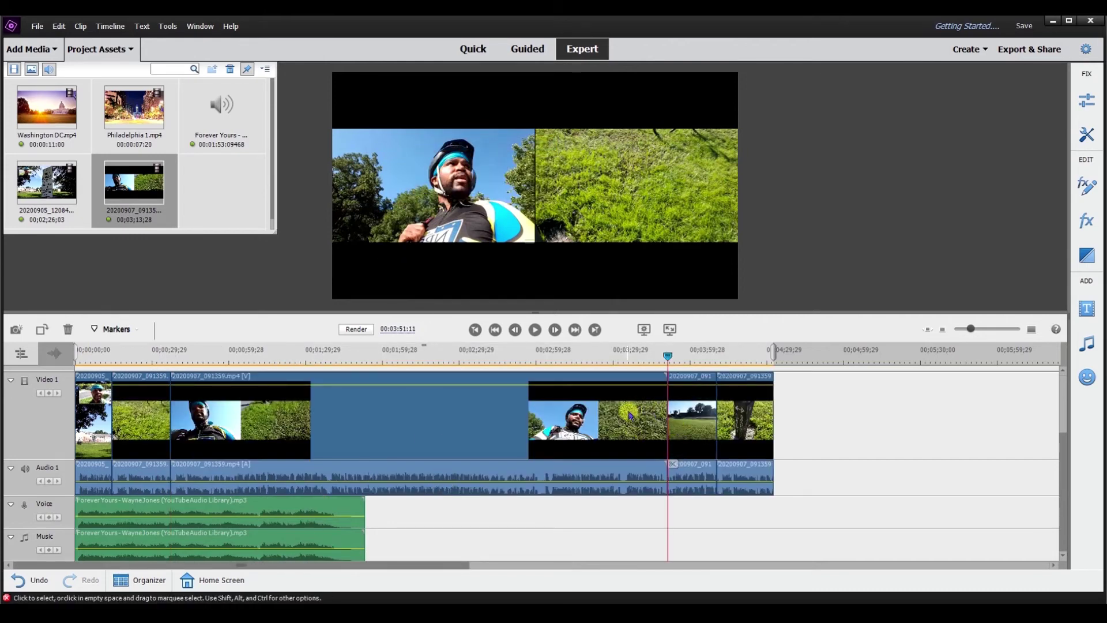
{"action": "left_click", "coordinate": [59, 26]}
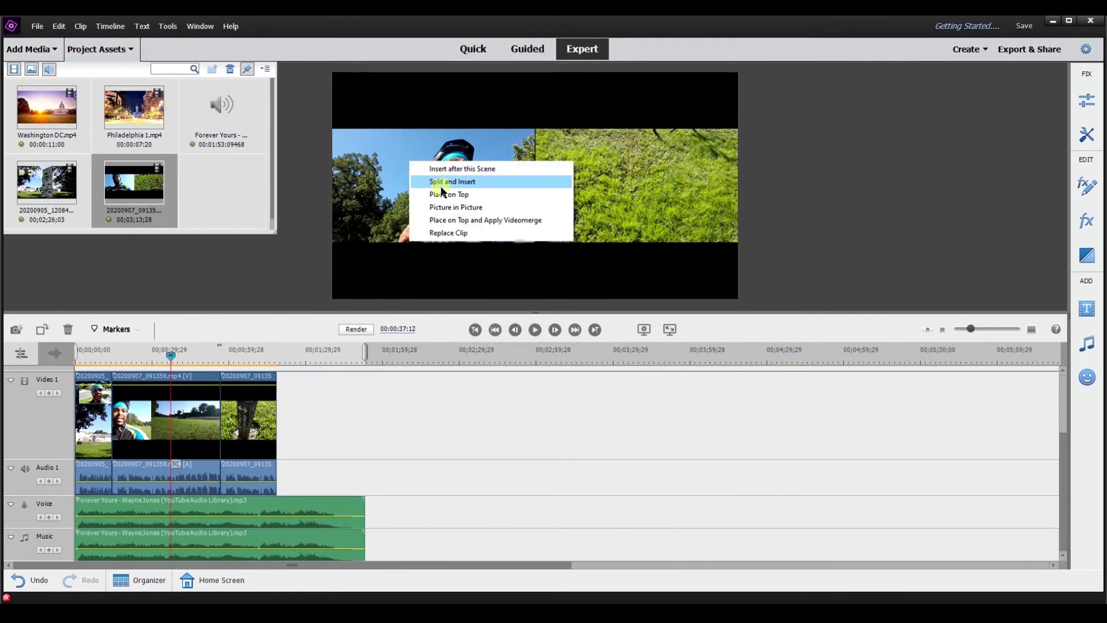
Add 20200907_091359 on Video 2 and Audio 2 at 00:00:37:12 with the Place on Top option.
{"action": "left_click", "coordinate": [443, 194]}
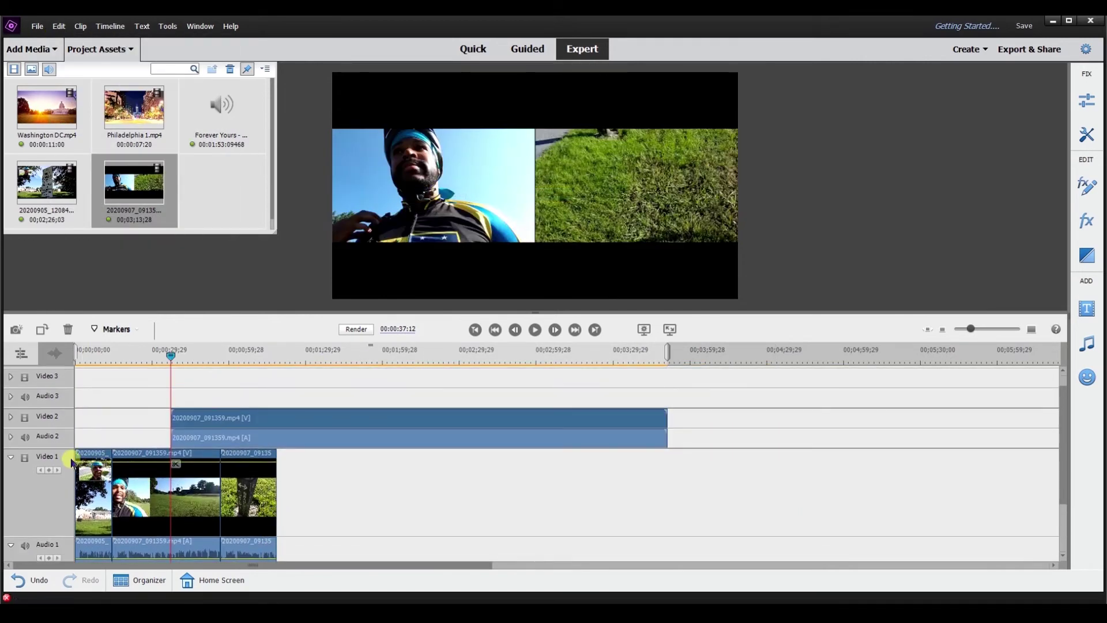
{"action": "scroll", "coordinate": [107, 487], "scroll_direction": "down", "scroll_amount": 3}
{"action": "scroll", "coordinate": [196, 550], "scroll_direction": "down", "scroll_amount": 1}
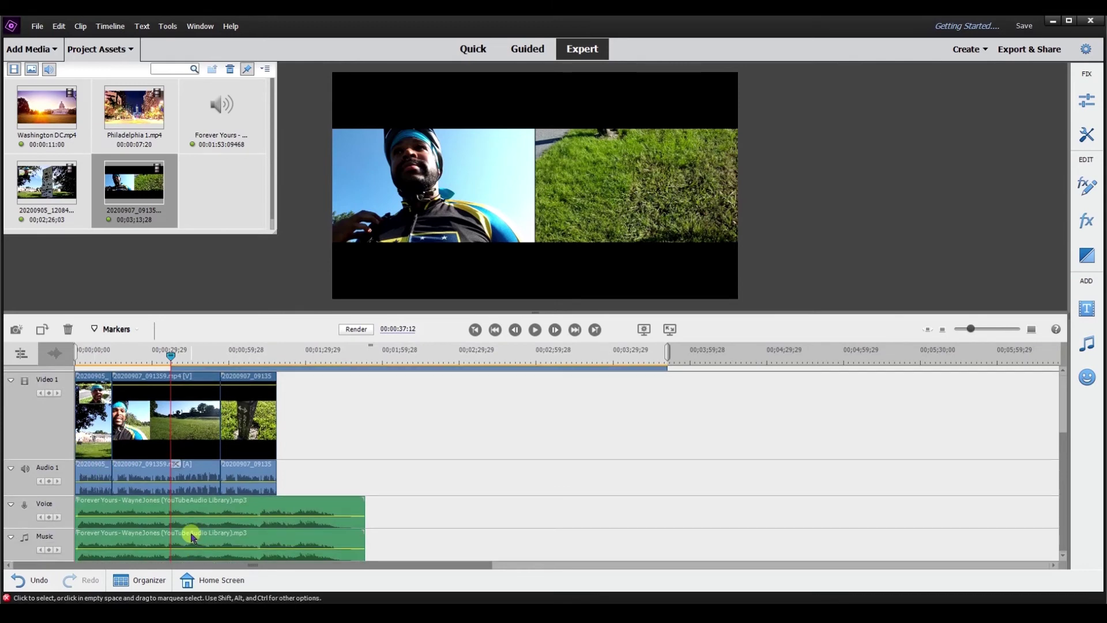
{"action": "scroll", "coordinate": [194, 533], "scroll_direction": "up", "scroll_amount": 2}
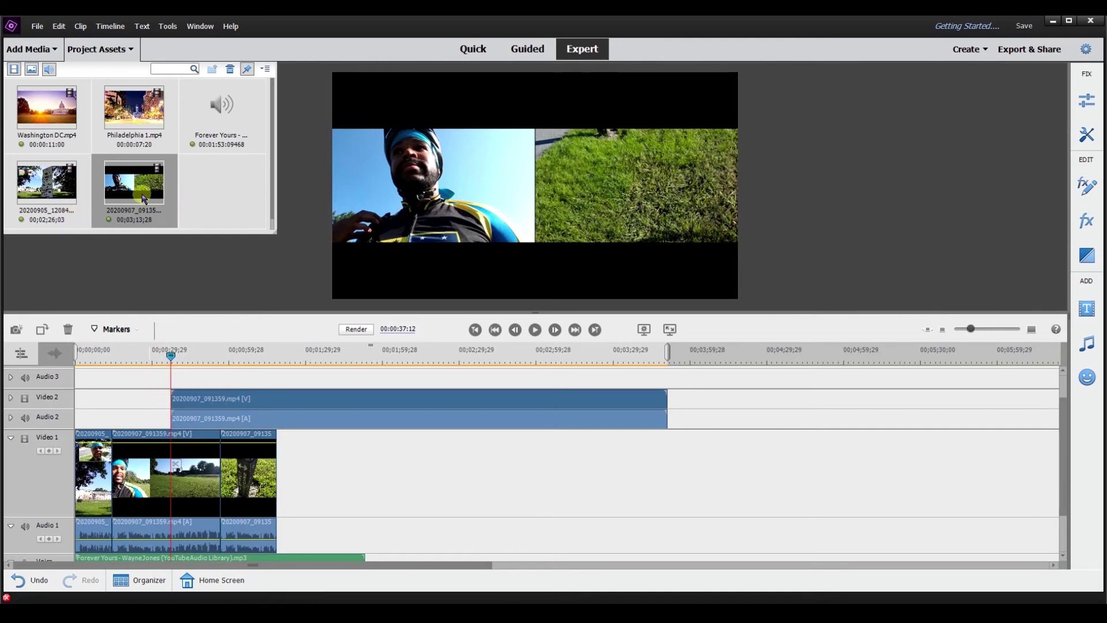
Add 20200907_091359 as a Picture in Picture overlay and move it to the upper-left corner of the video frame.
{"action": "left_click_drag", "start_coordinate": [434, 185], "coordinate": [435, 186]}
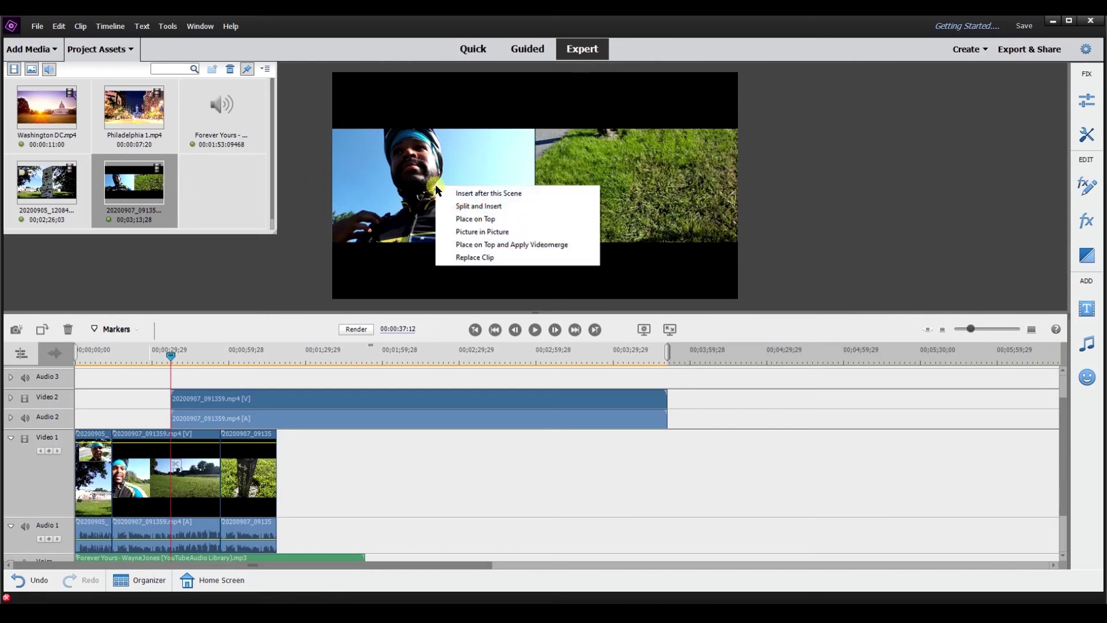
{"action": "left_click", "coordinate": [480, 232]}
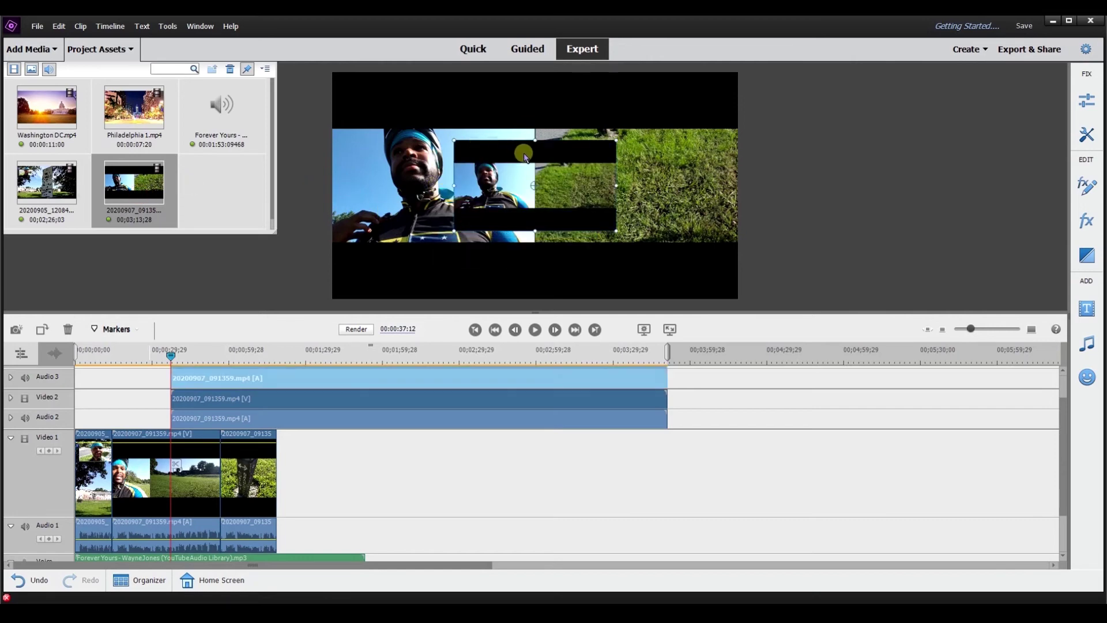
{"action": "left_click_drag", "start_coordinate": [510, 154], "coordinate": [389, 87]}
{"action": "scroll", "coordinate": [272, 456], "scroll_direction": "up", "scroll_amount": 2}
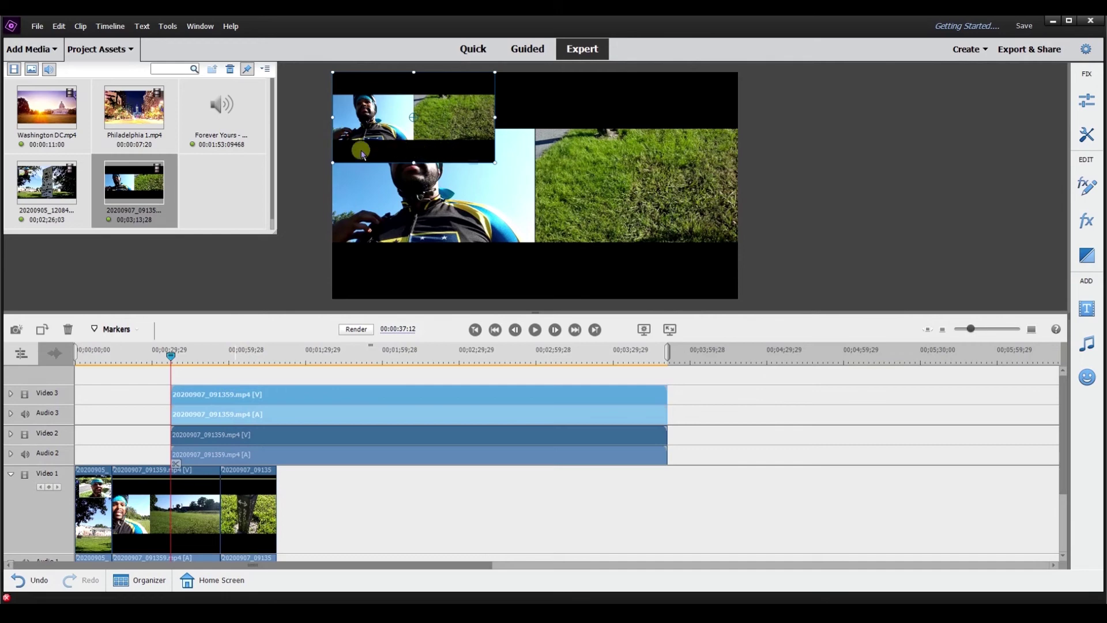
{"action": "left_click_drag", "start_coordinate": [427, 204], "coordinate": [427, 205]}
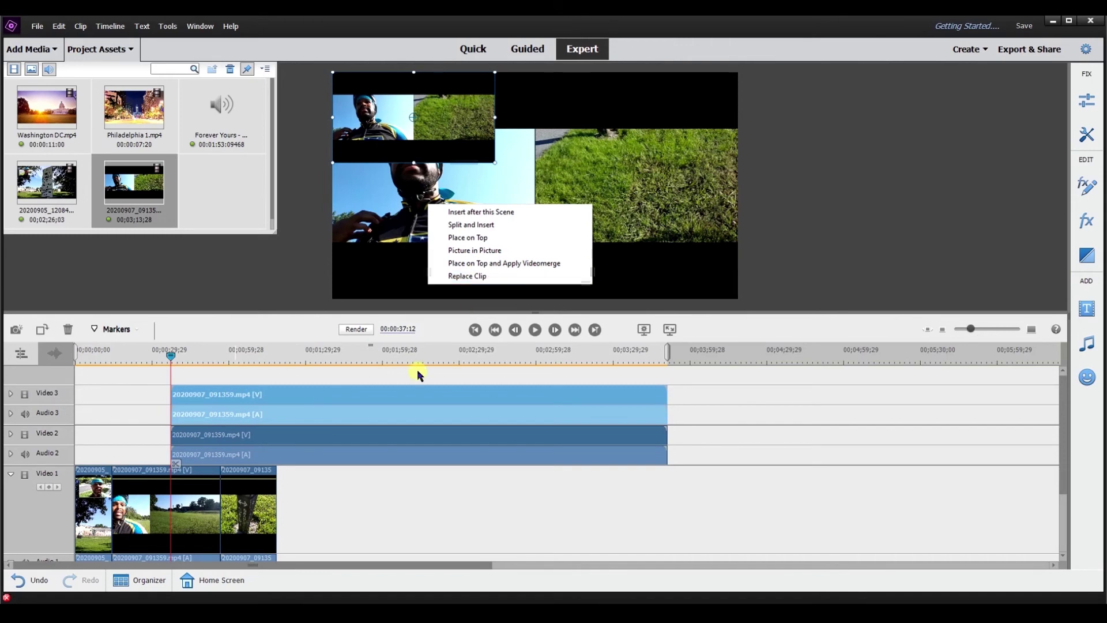
Remove the overlay clip from Video 3, and move the Video 2 clip right to start at about 00:02:14.
{"action": "left_click", "coordinate": [379, 400]}
{"action": "left_click", "coordinate": [326, 443]}
{"action": "left_click_drag", "start_coordinate": [326, 443], "coordinate": [535, 448]}
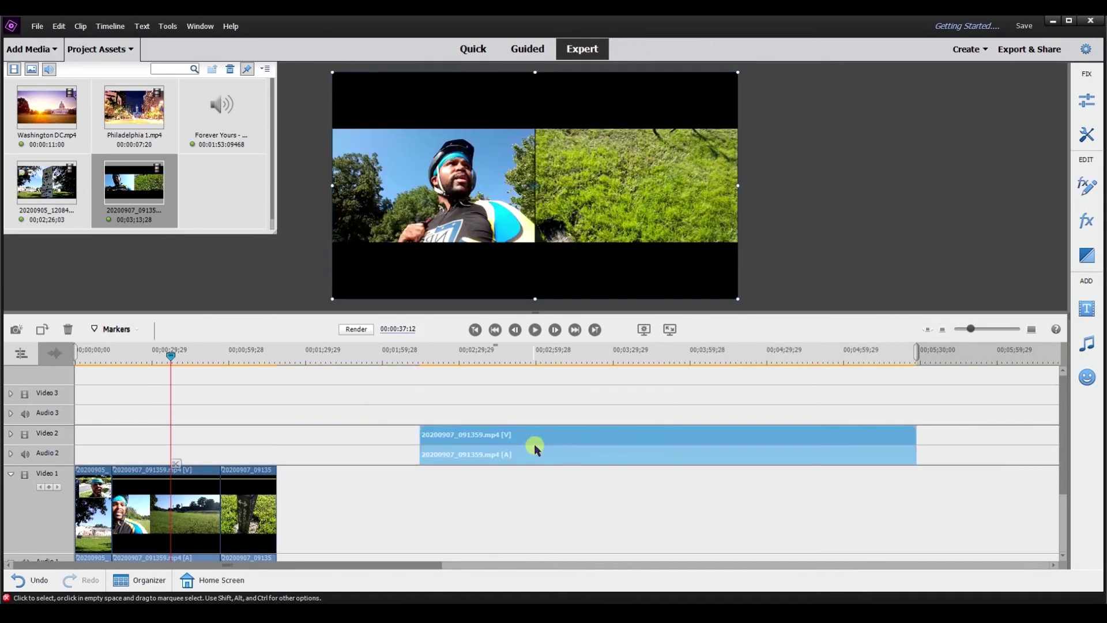
Open the Video 2 clip in its own enlarged preview window and trim its start for a duration of 00;02;29;27.
{"action": "left_click_drag", "start_coordinate": [176, 373], "coordinate": [404, 369]}
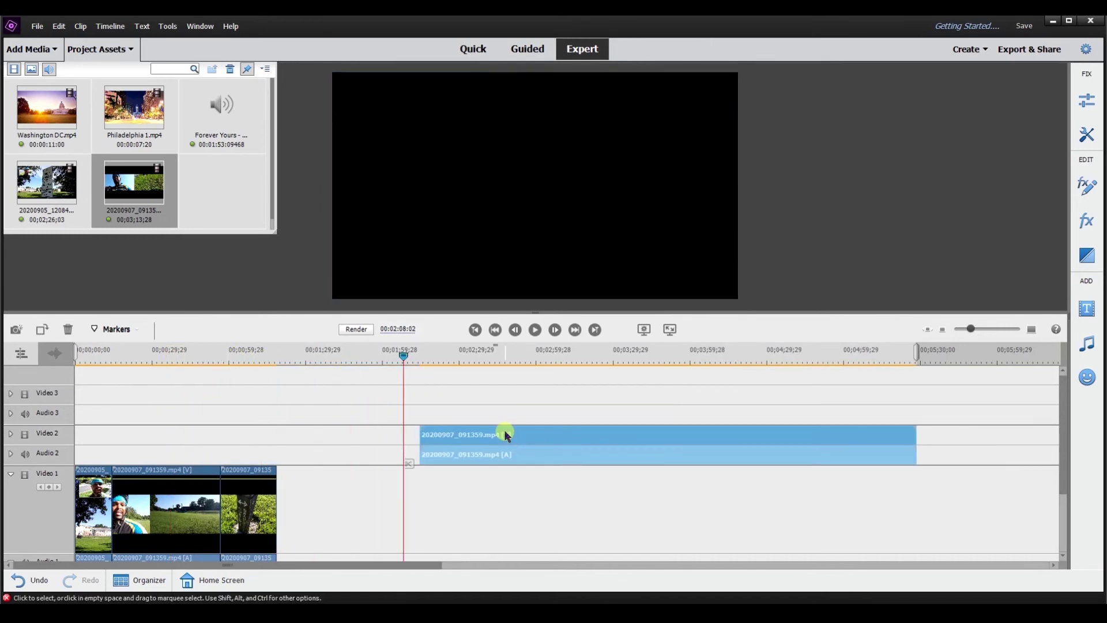
{"action": "double_click", "coordinate": [506, 435]}
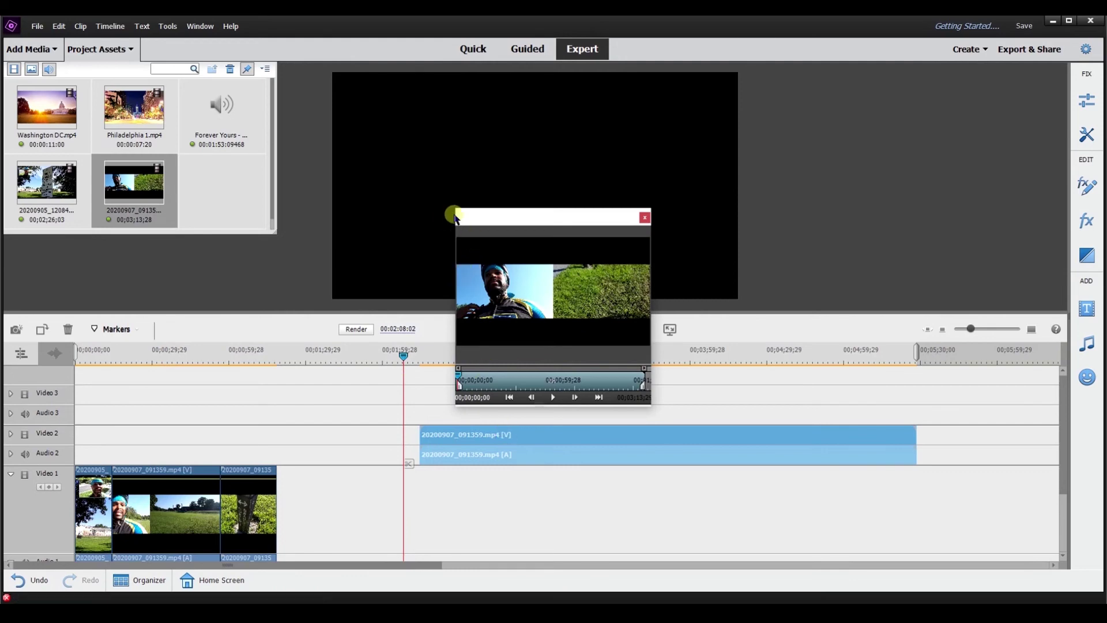
{"action": "left_click_drag", "start_coordinate": [455, 208], "coordinate": [319, 141]}
{"action": "left_click_drag", "start_coordinate": [421, 153], "coordinate": [508, 166]}
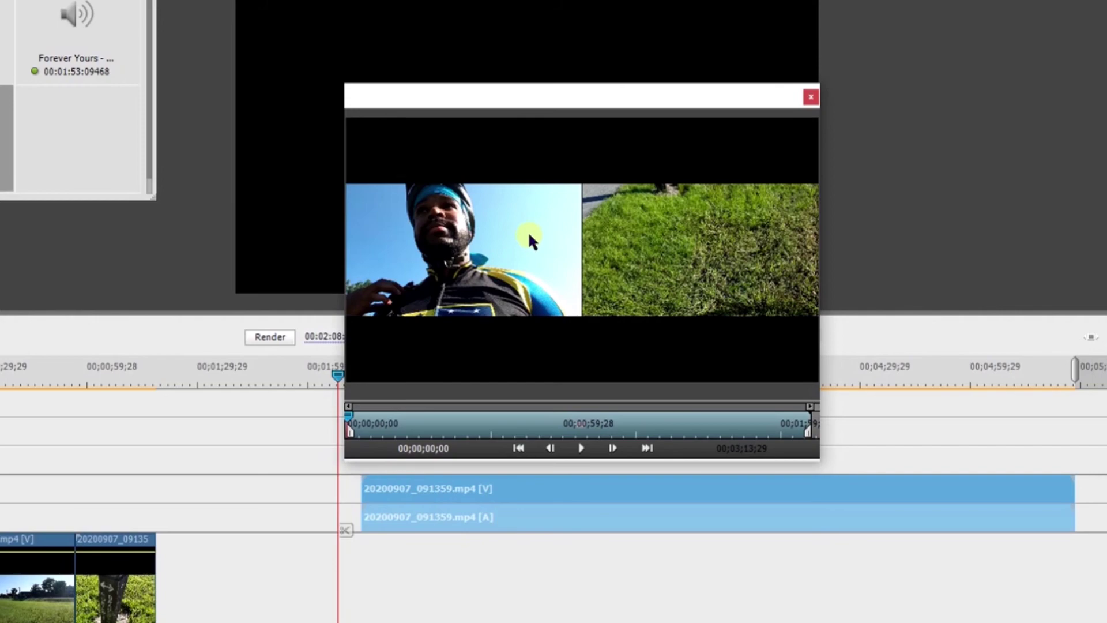
{"action": "left_click_drag", "start_coordinate": [351, 435], "coordinate": [455, 437]}
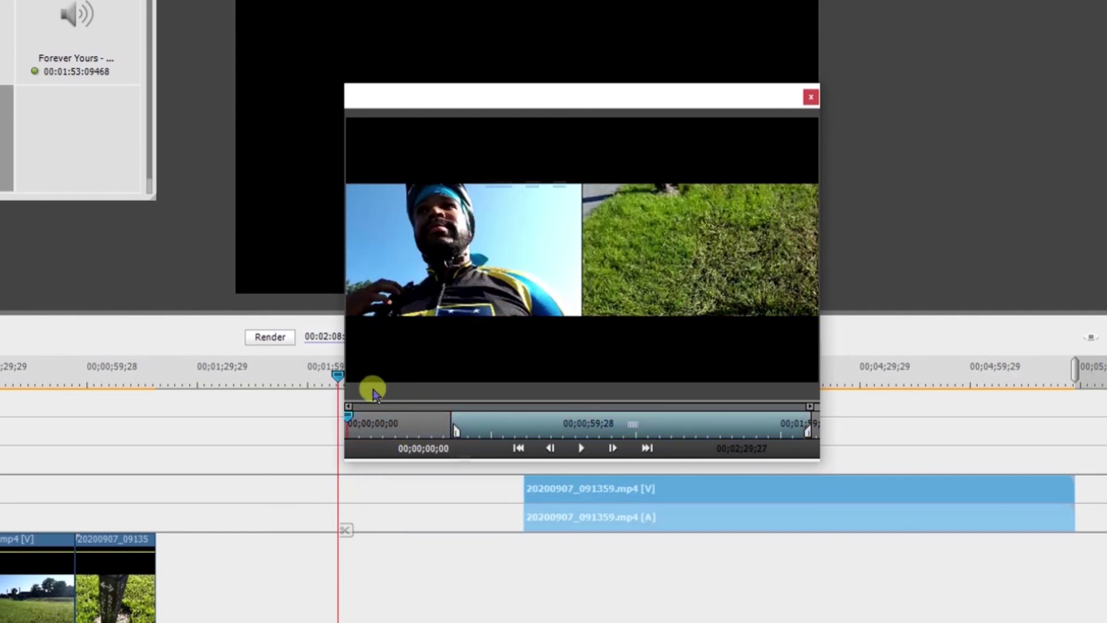
Trim both ends of the Video 2 clip in its preview window to a duration of 00;00;33;14, and extend both ends back to full length.
{"action": "left_click_drag", "start_coordinate": [350, 415], "coordinate": [470, 420]}
{"action": "left_click_drag", "start_coordinate": [808, 436], "coordinate": [627, 433]}
{"action": "left_click_drag", "start_coordinate": [456, 433], "coordinate": [466, 438]}
{"action": "left_click_drag", "start_coordinate": [619, 429], "coordinate": [535, 438]}
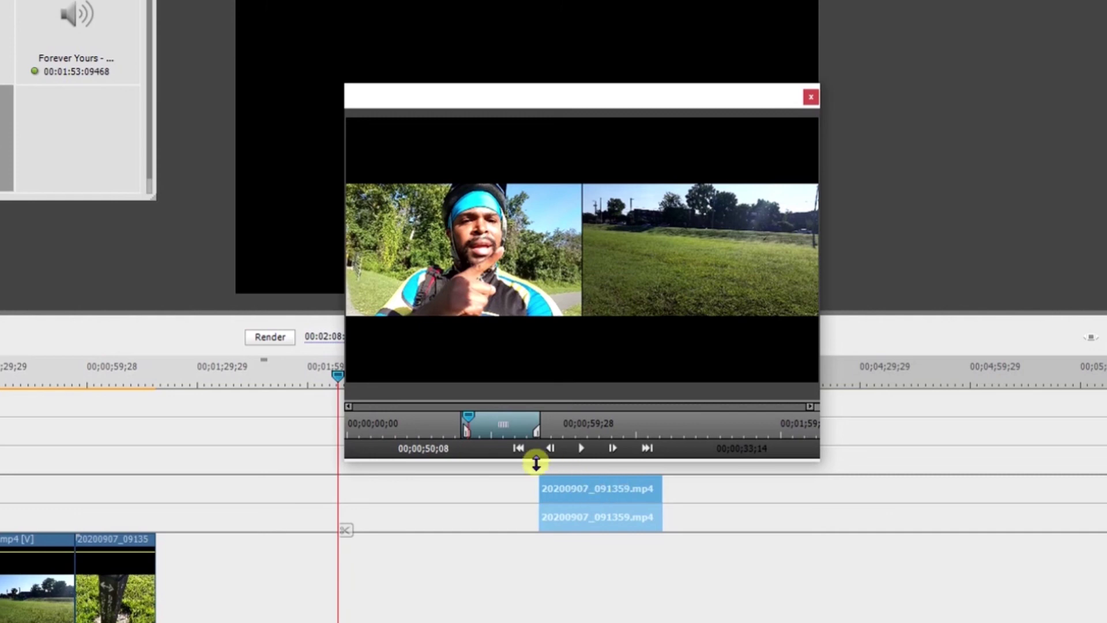
{"action": "left_click_drag", "start_coordinate": [541, 431], "coordinate": [818, 432]}
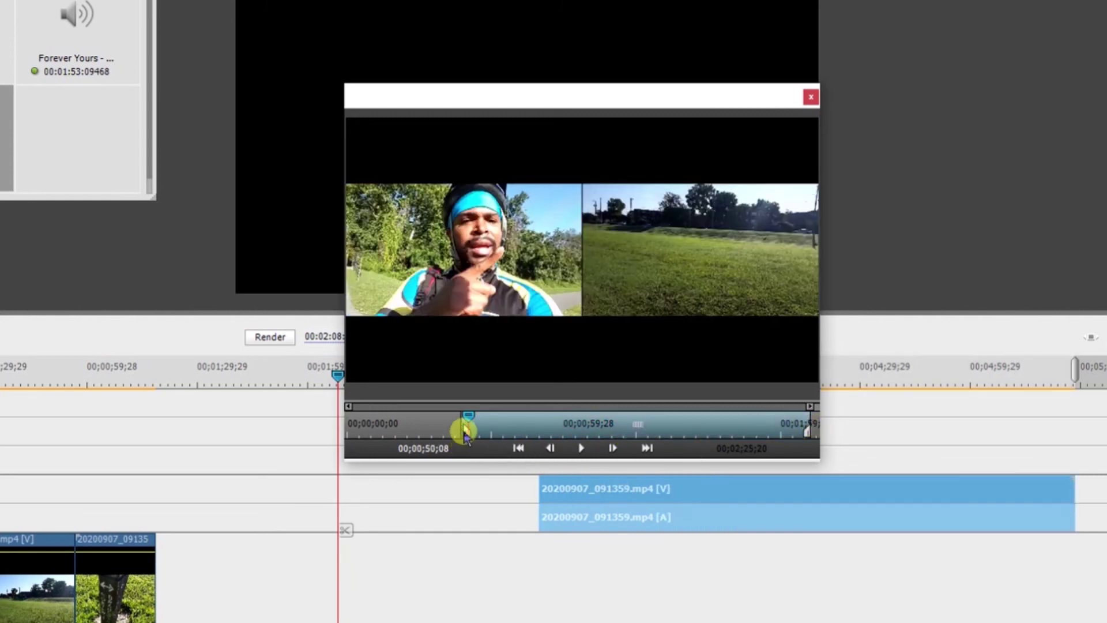
{"action": "left_click_drag", "start_coordinate": [464, 432], "coordinate": [324, 427]}
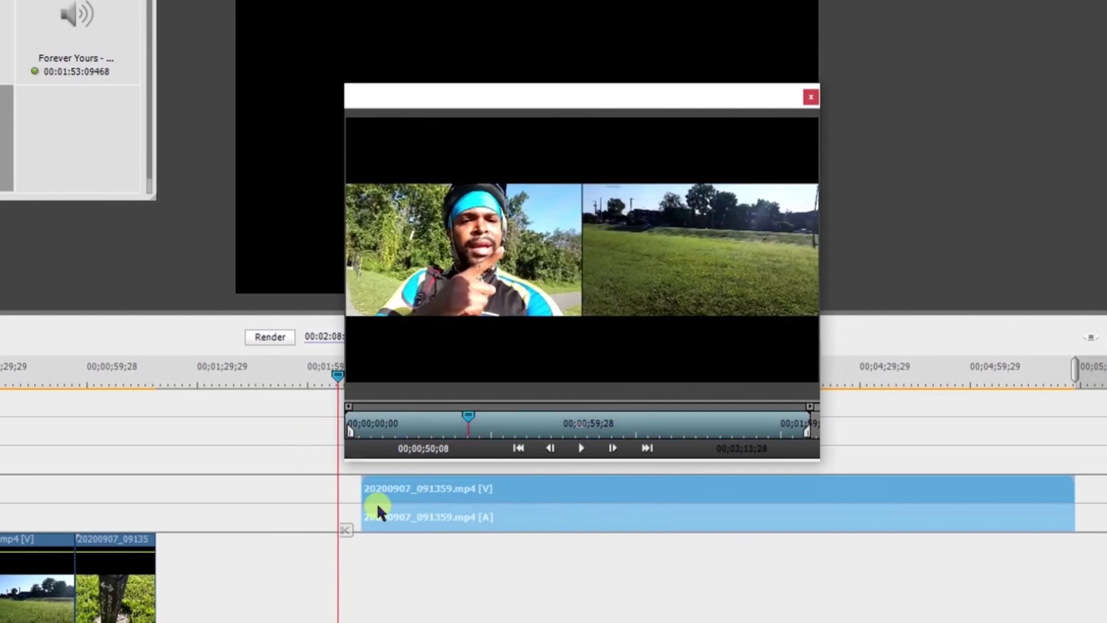
Trim the clip's start and end in its preview window to a duration of 00;00;23;11, and close the window.
{"action": "left_click_drag", "start_coordinate": [351, 438], "coordinate": [470, 431]}
{"action": "left_click_drag", "start_coordinate": [808, 429], "coordinate": [649, 432]}
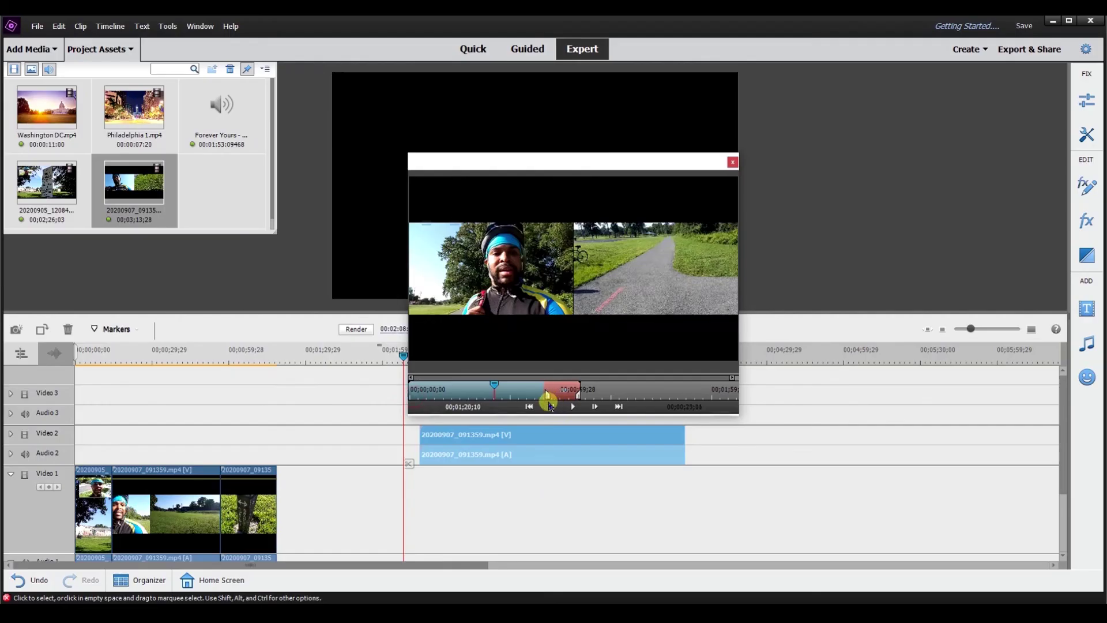
{"action": "left_click_drag", "start_coordinate": [649, 431], "coordinate": [576, 445]}
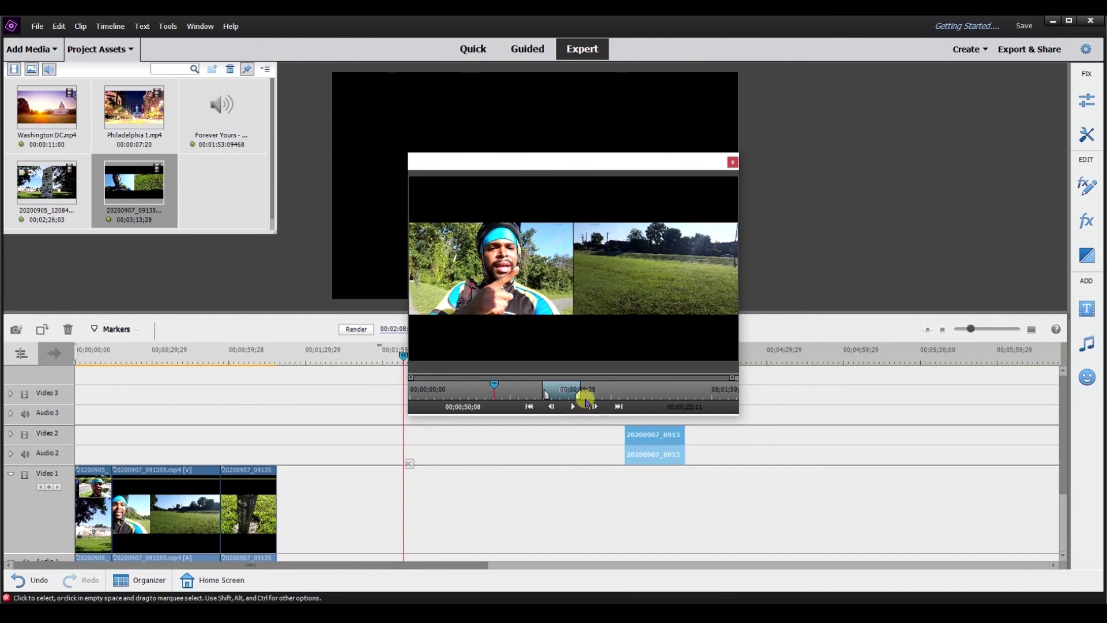
{"action": "left_click", "coordinate": [732, 162]}
Move the trimmed clip from Video 2 and Audio 2 to Video 1 and Audio 1, directly after the last clip there.
{"action": "scroll", "coordinate": [655, 475], "scroll_direction": "down", "scroll_amount": 2}
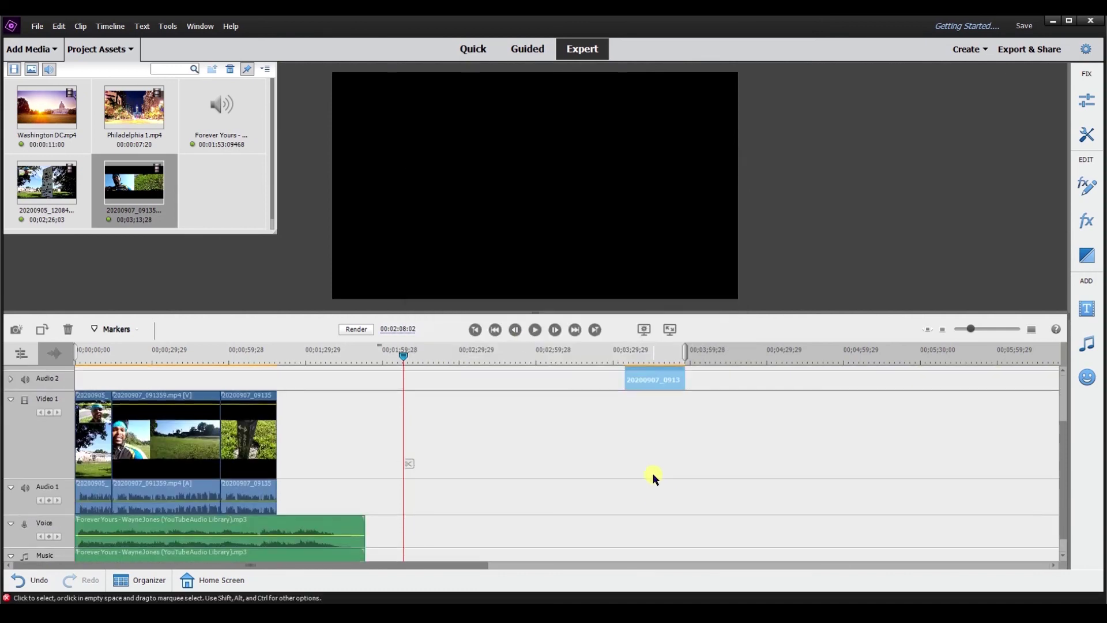
{"action": "left_click_drag", "start_coordinate": [655, 378], "coordinate": [282, 461]}
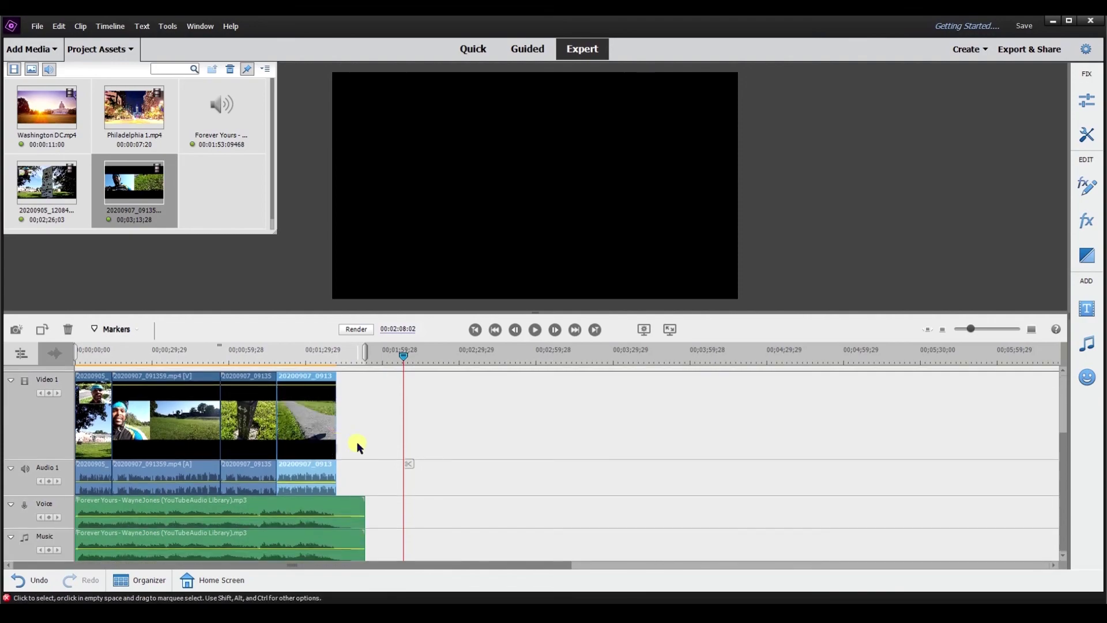